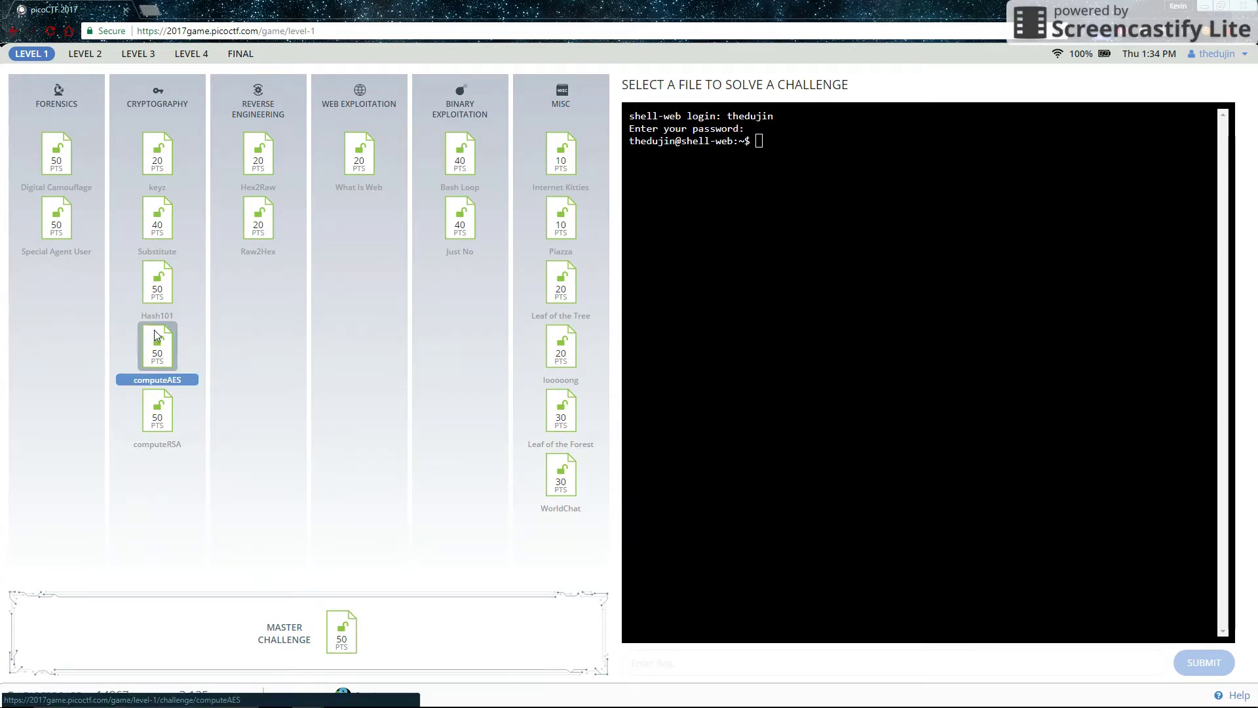
Step: Open computeAES, reveal its 'Try online tools or python' hint, and open the clue in a new tab
{"action": "left_click", "coordinate": [158, 354]}
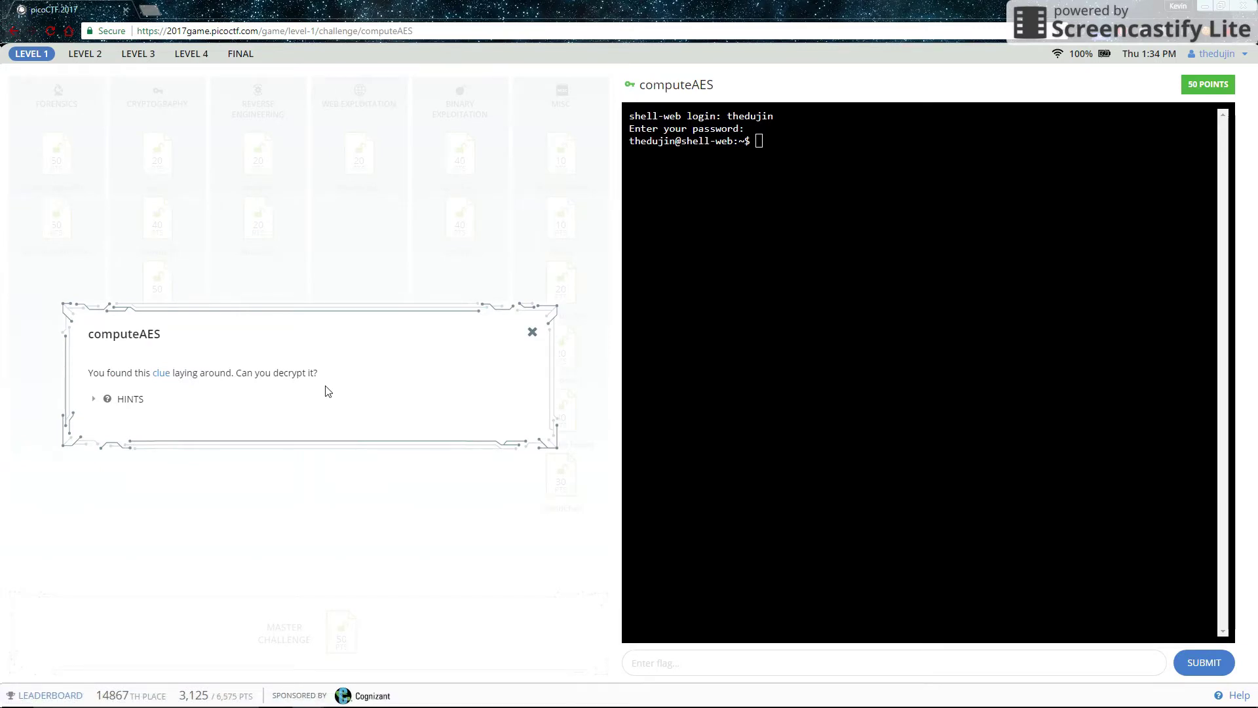
{"action": "left_click", "coordinate": [131, 400]}
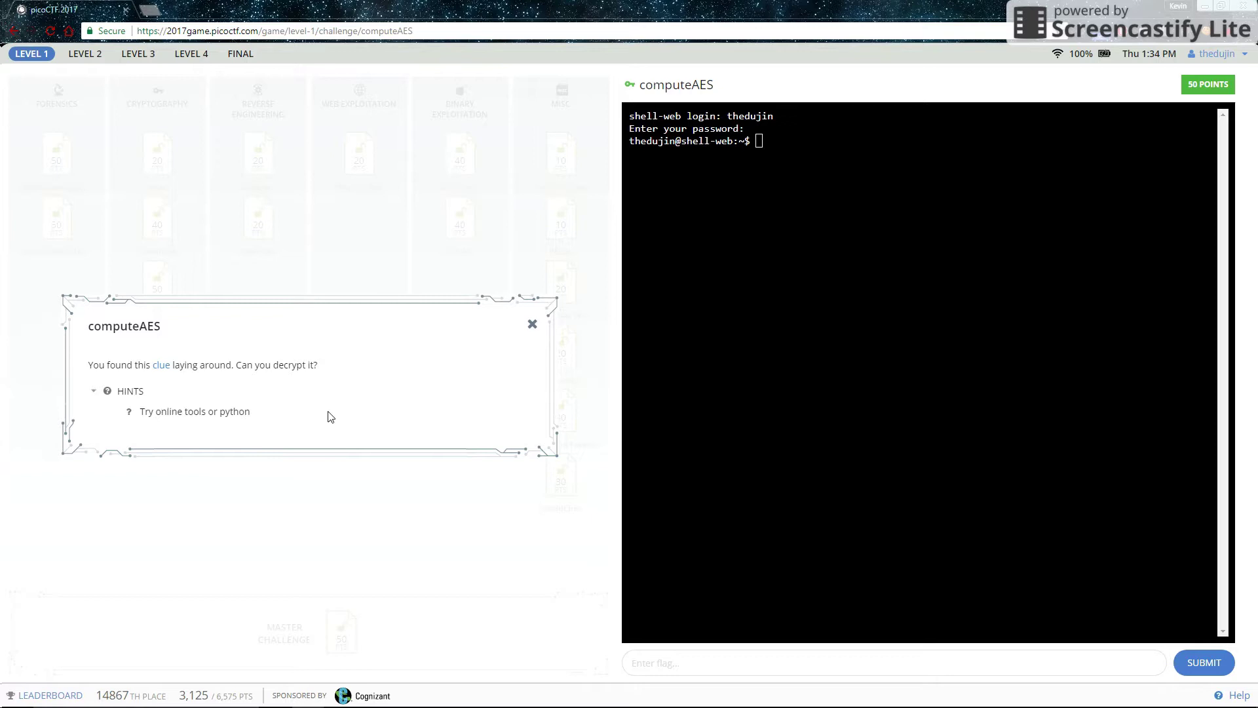
{"action": "left_click", "coordinate": [160, 365]}
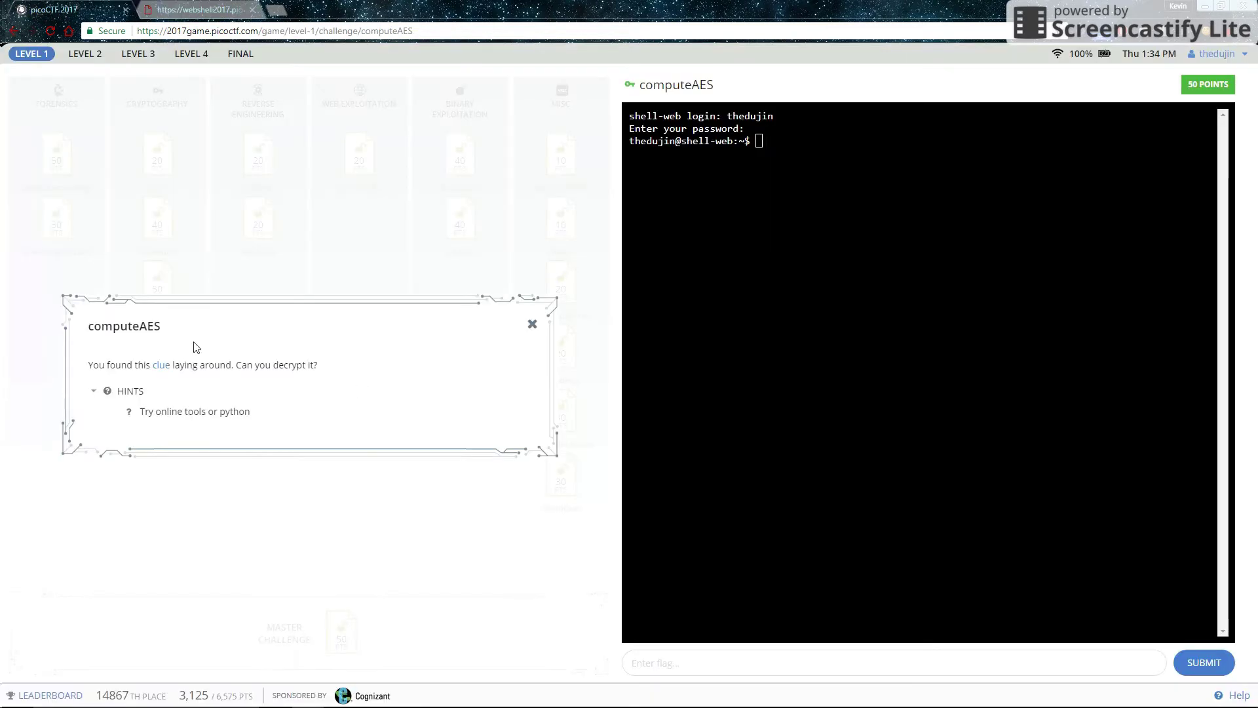
Step: Search 'aes decypt online' in a new tab and open Online Domain Tools' AES Encryption page
{"action": "left_click", "coordinate": [279, 9]}
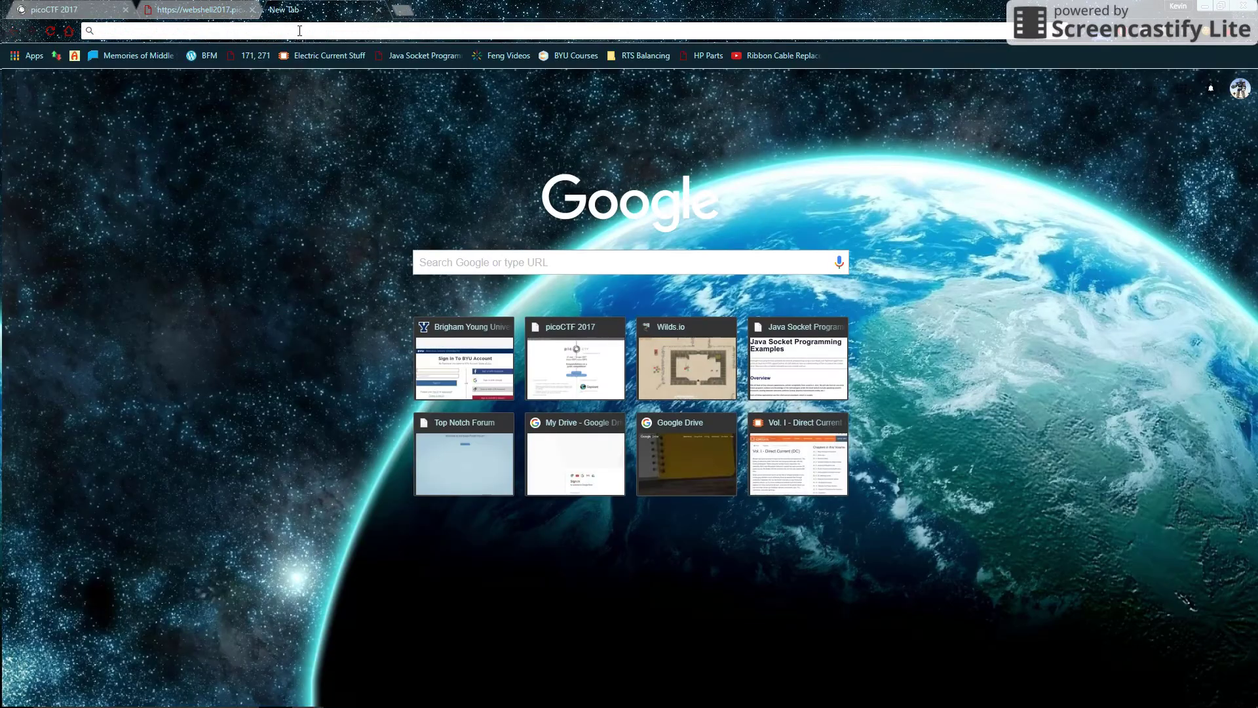
{"action": "type", "text": "aes decy"}
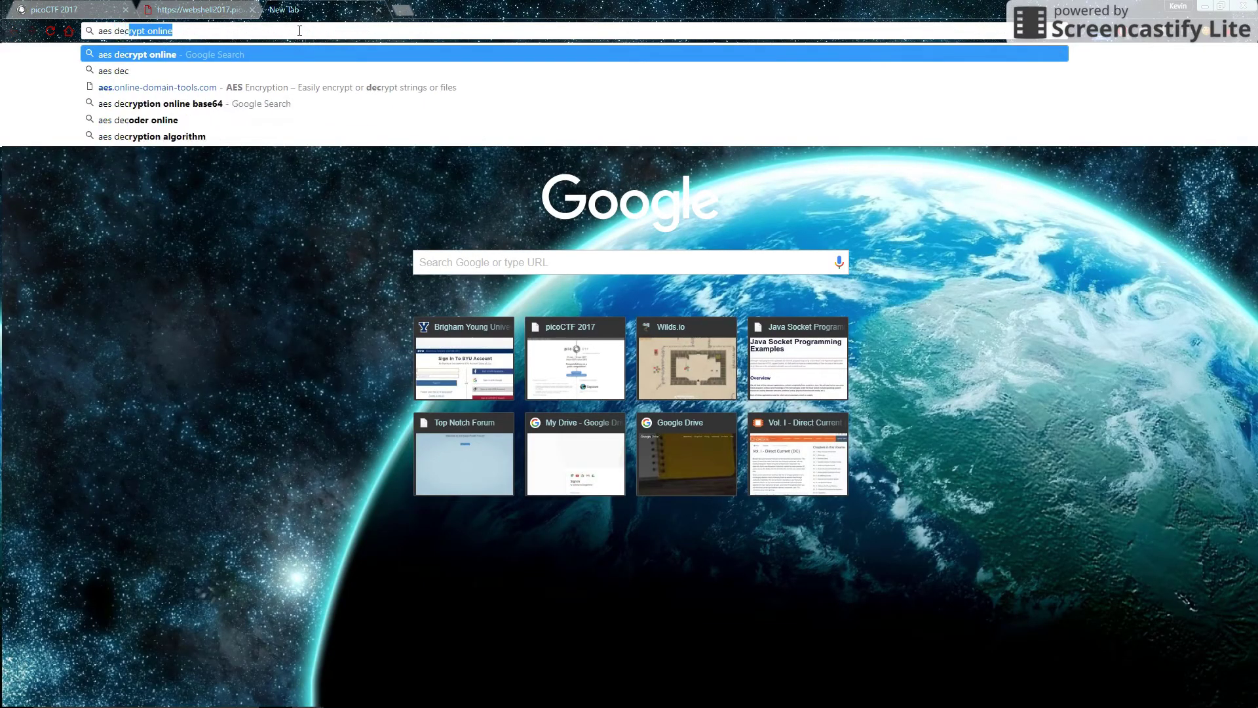
{"action": "type", "text": "pt online"}
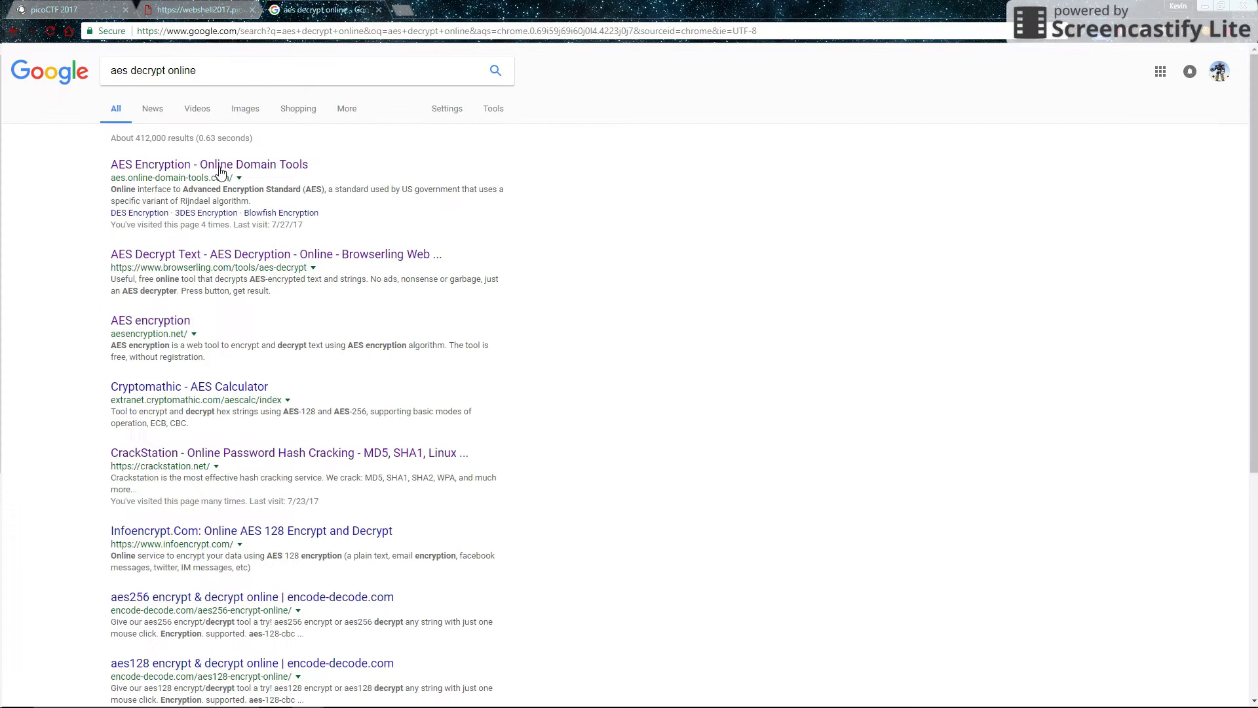
{"action": "left_click", "coordinate": [201, 165]}
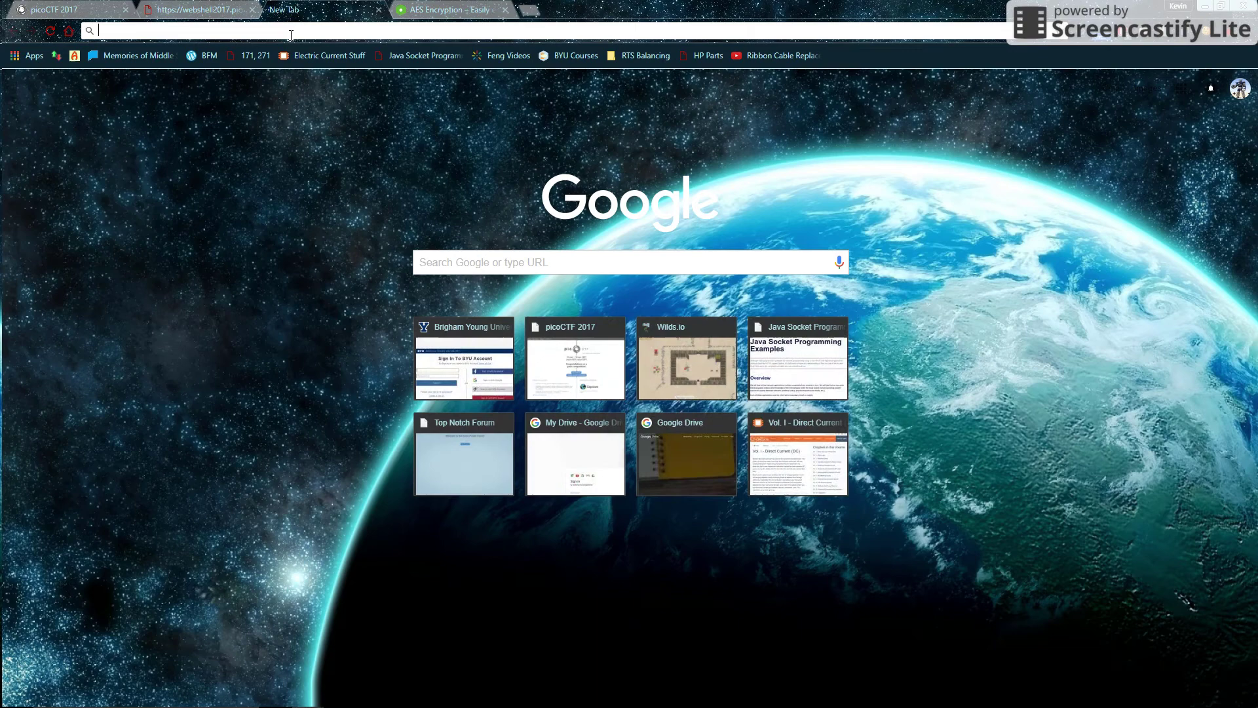
Step: Search 'convert base64 to hex' and open tomeko.net's Base64-to-hex decoder, after trying Cryptii
{"action": "type", "text": "convert base64 to hex"}
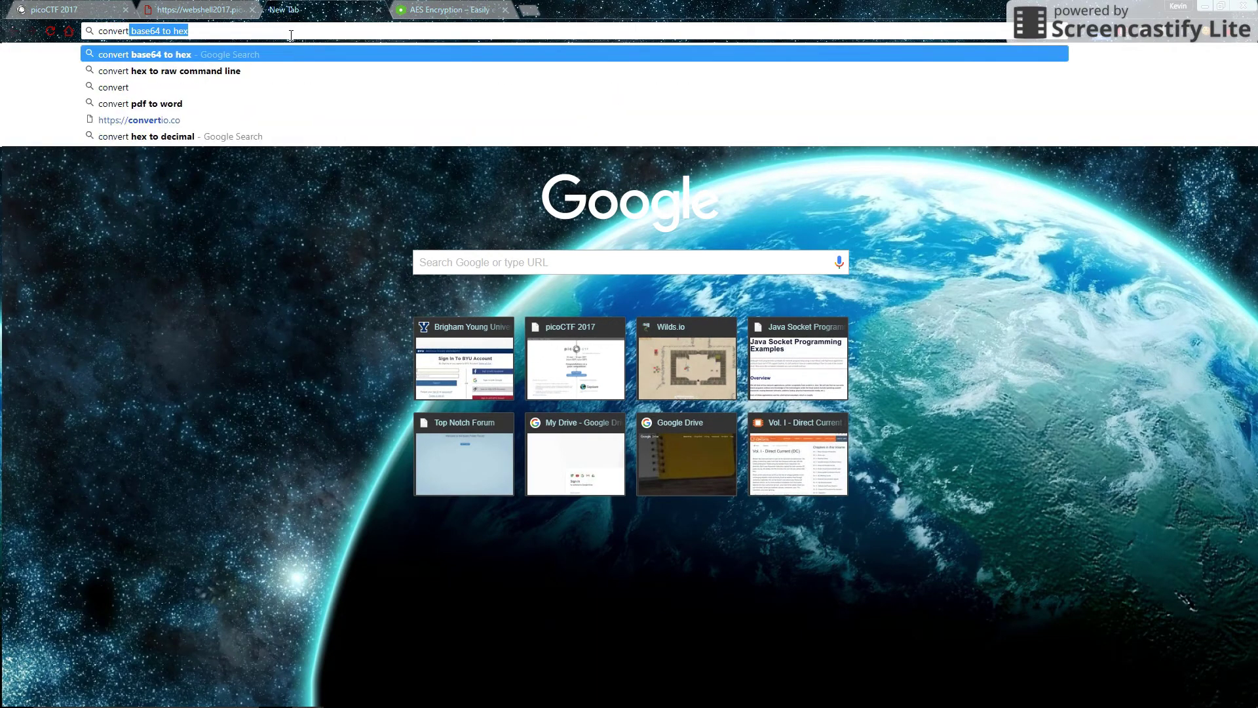
{"action": "key", "text": "Return"}
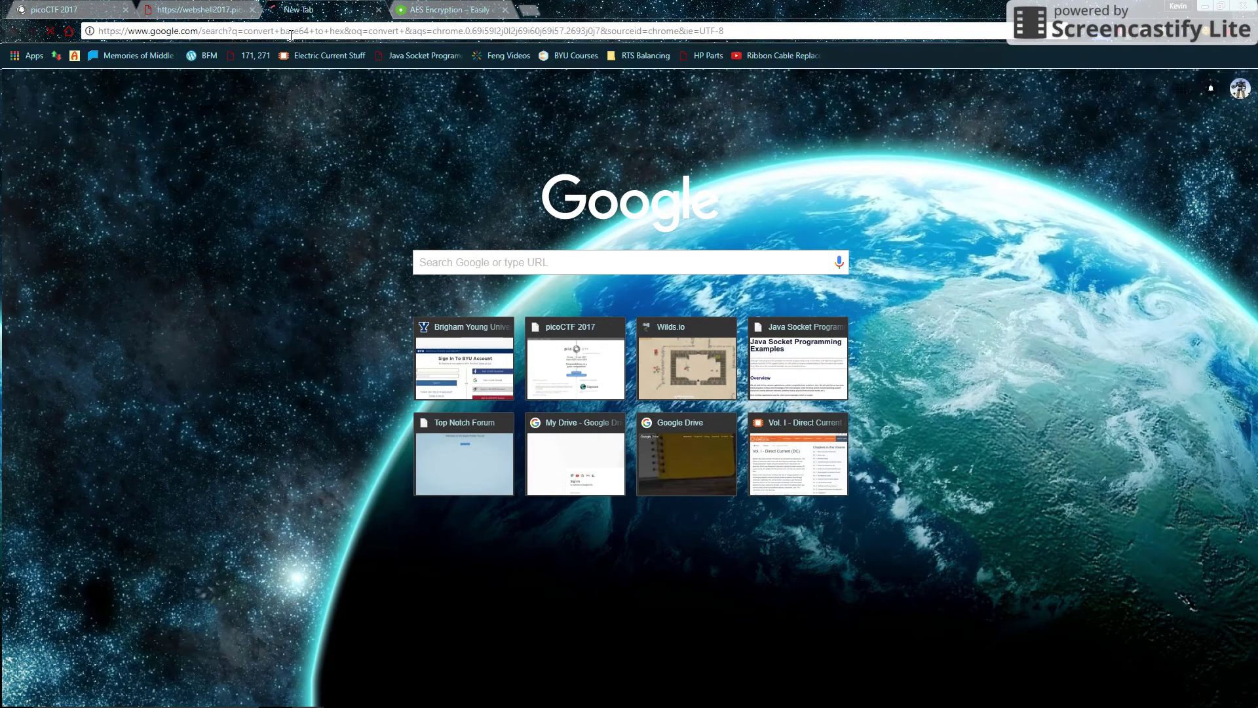
{"action": "left_click", "coordinate": [226, 10]}
{"action": "left_click", "coordinate": [324, 9]}
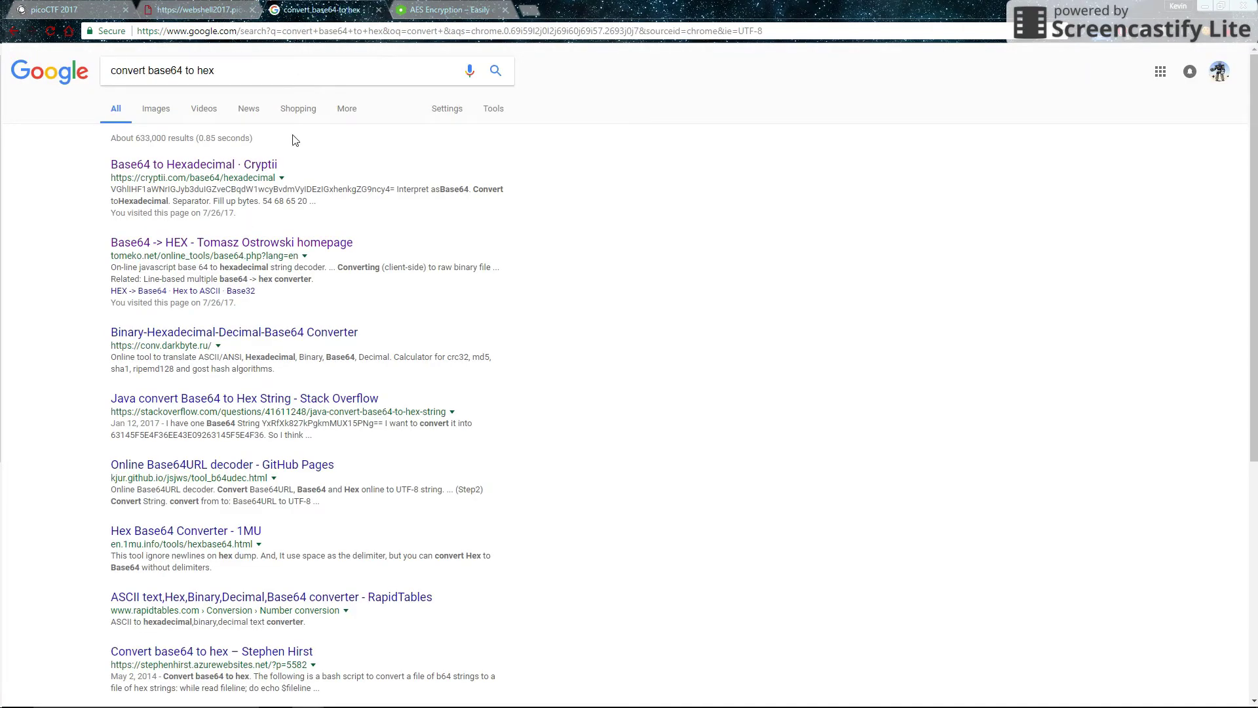
{"action": "left_click", "coordinate": [214, 164]}
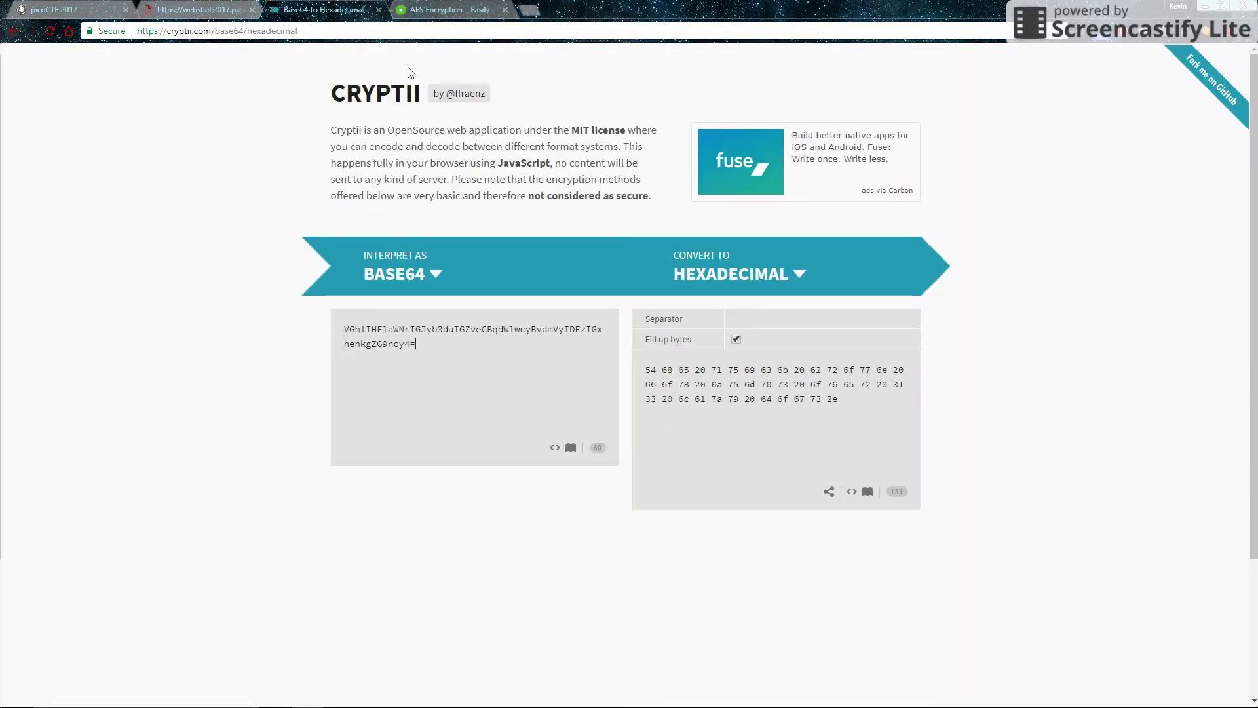
{"action": "key", "text": "alt+Left"}
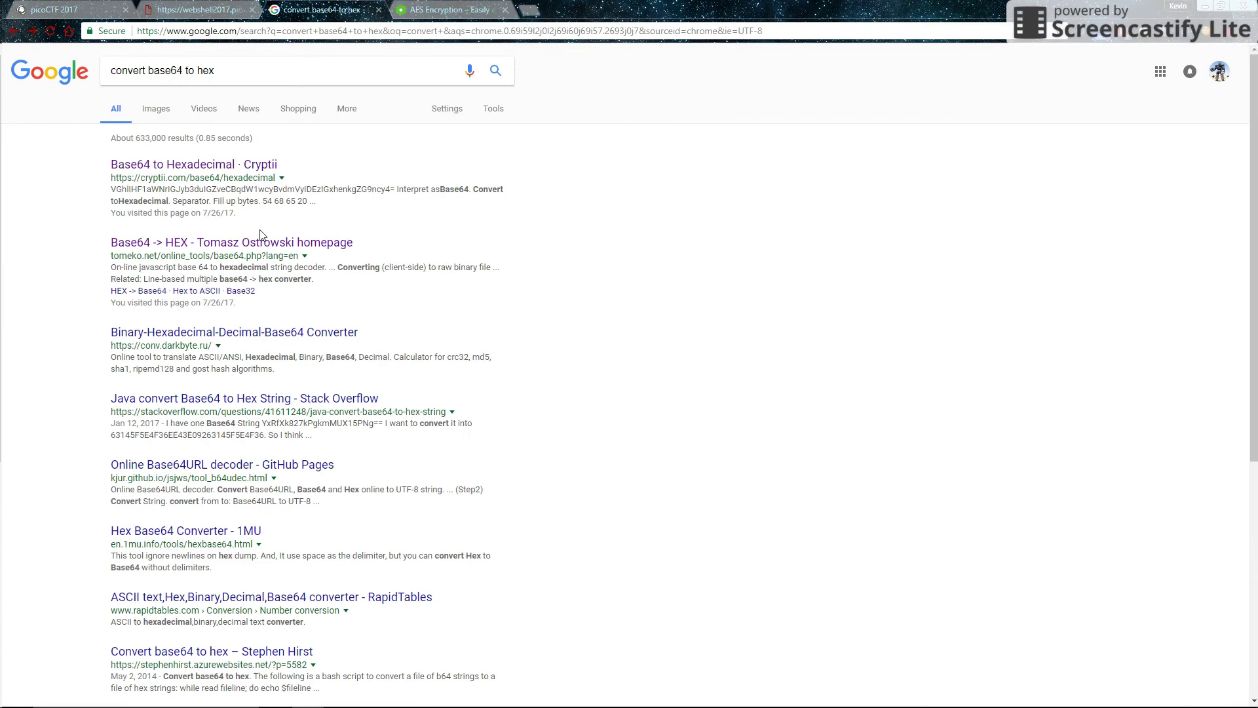
{"action": "left_click", "coordinate": [246, 243]}
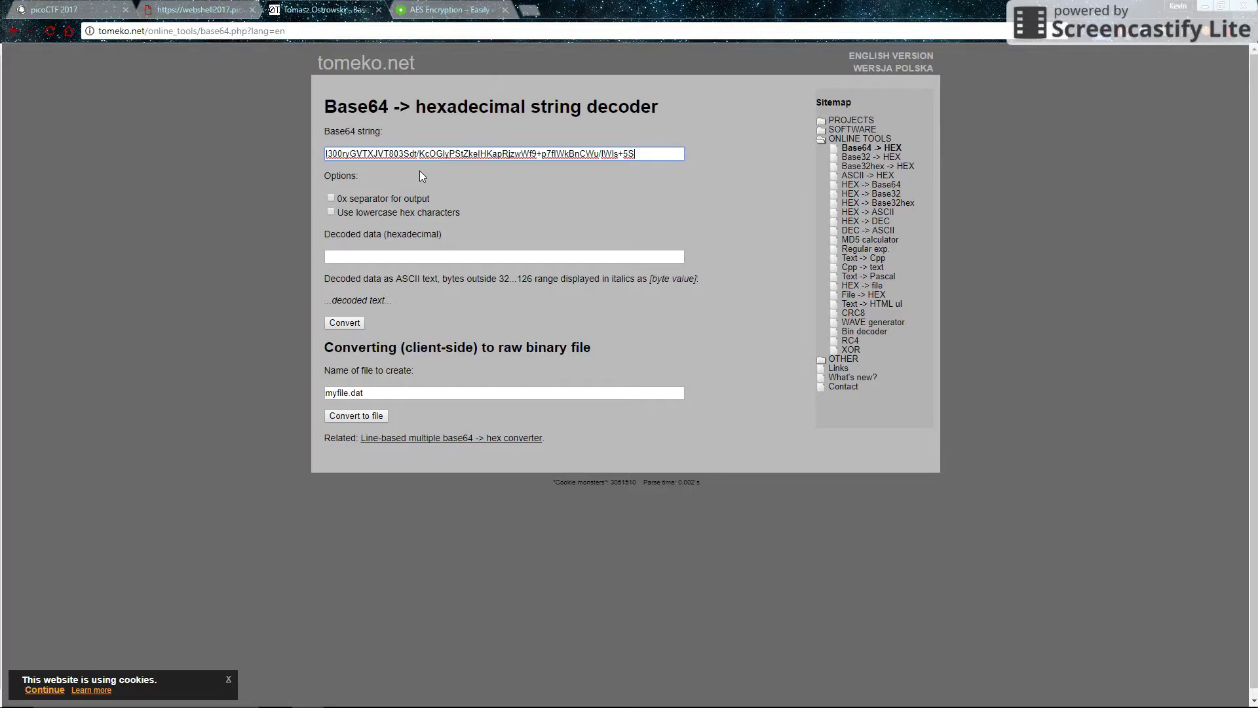
Step: Decode the ciphertext to hex and paste it into the AES tool's input, set to Hex format
{"action": "left_click", "coordinate": [451, 10]}
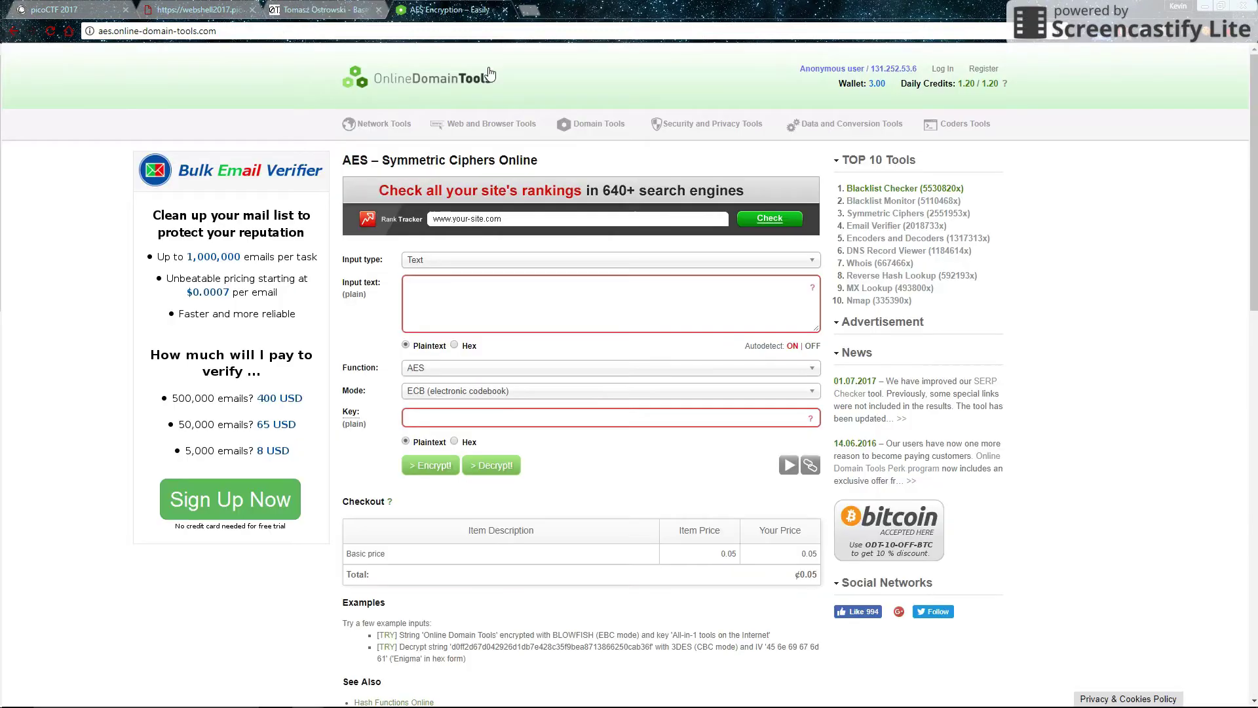
{"action": "left_click", "coordinate": [454, 346]}
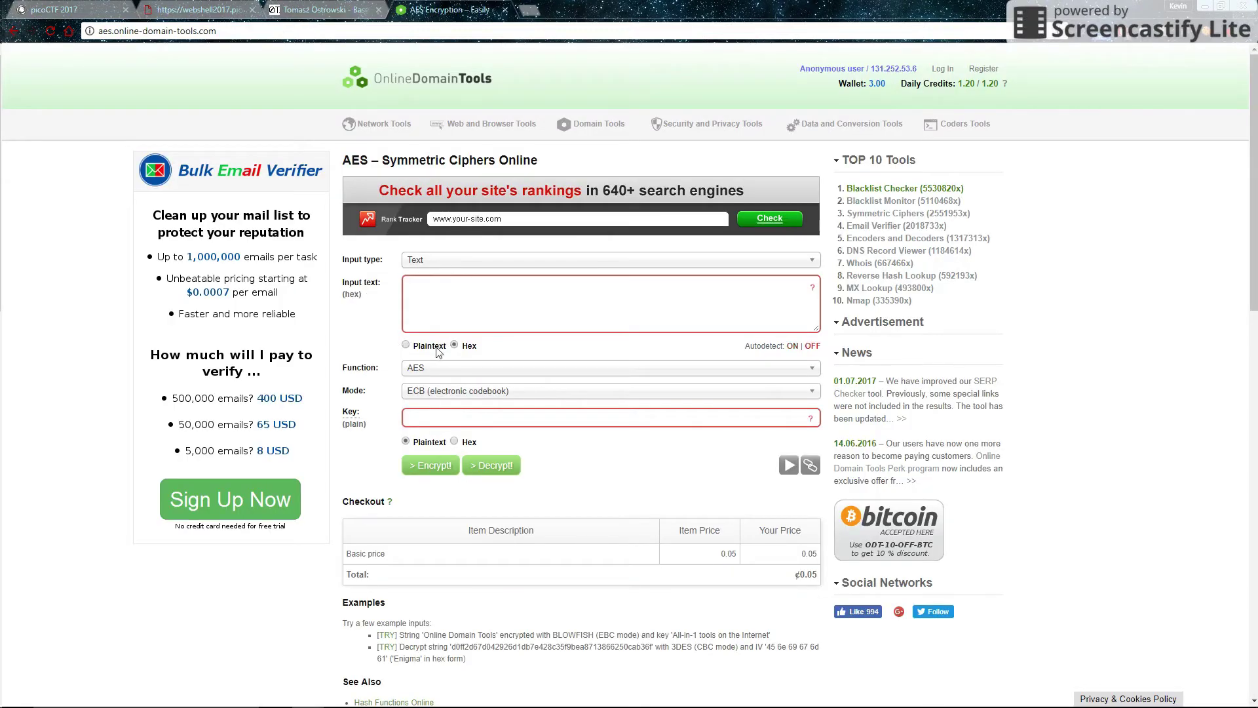
{"action": "left_click", "coordinate": [332, 14]}
{"action": "left_click", "coordinate": [352, 324]}
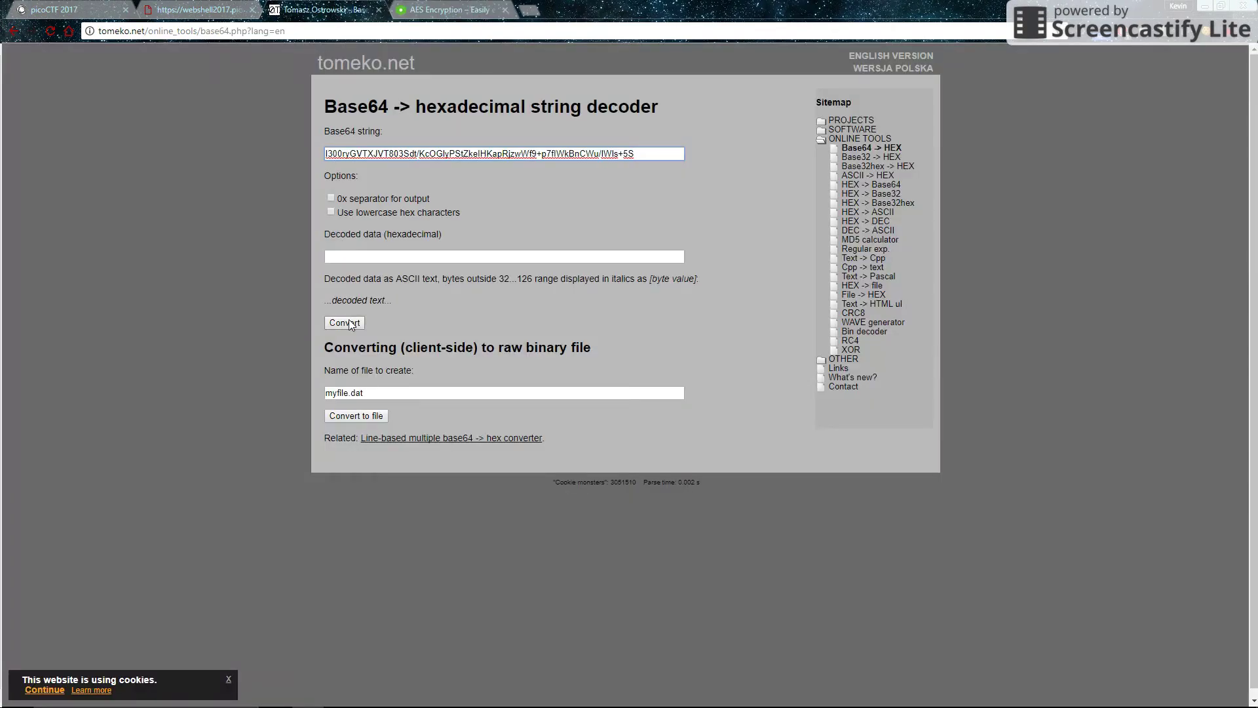
{"action": "left_click", "coordinate": [352, 325]}
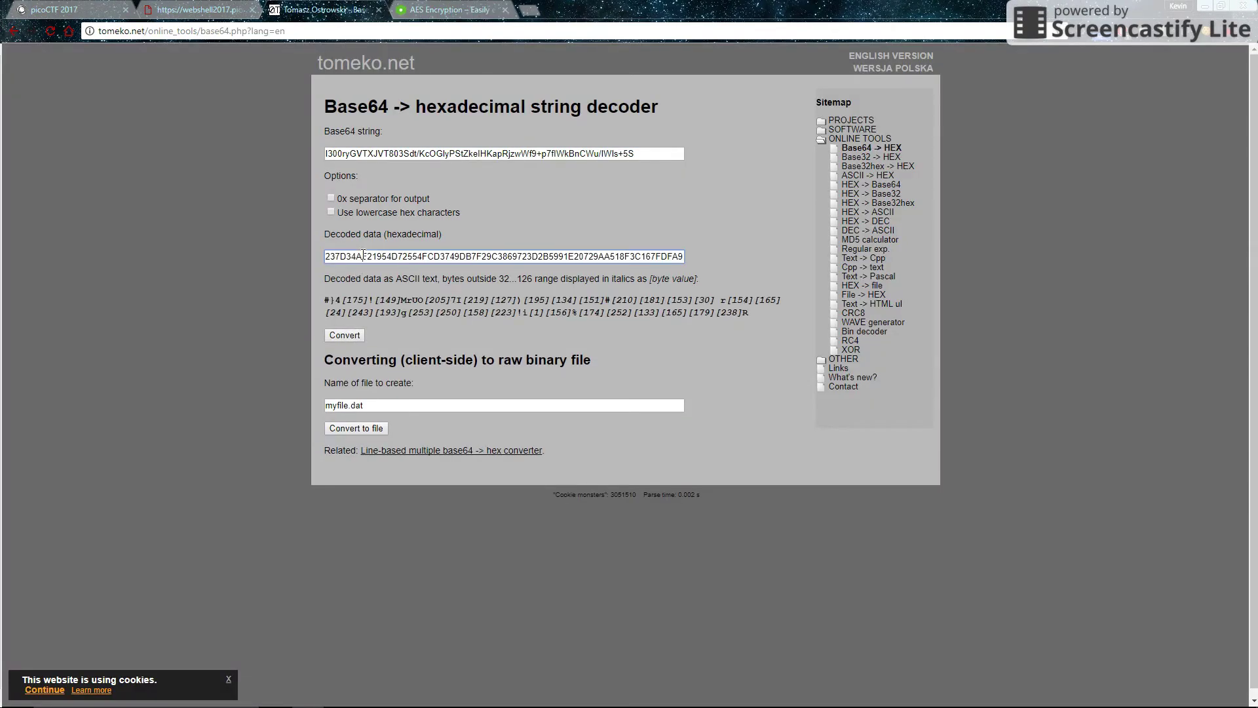
{"action": "left_click", "coordinate": [445, 10]}
{"action": "left_click", "coordinate": [451, 281]}
{"action": "type", "text": "237D34AF21954D72554FCD3749DB7F29C3869723D2B5991E20729AA518F3C167FDFA9EDF2169019C25AEFC85A5B3EE52"}
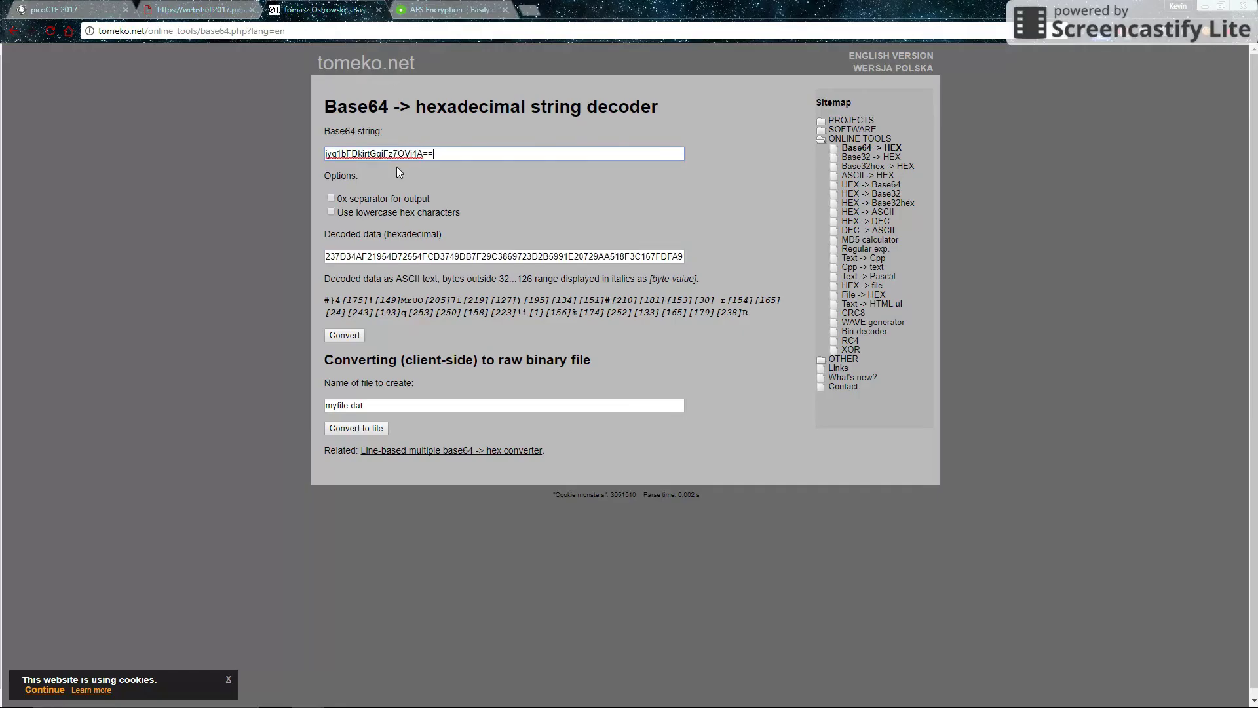
Step: Decode the Base64 key to hex and copy it for the AES tool
{"action": "left_click", "coordinate": [340, 338]}
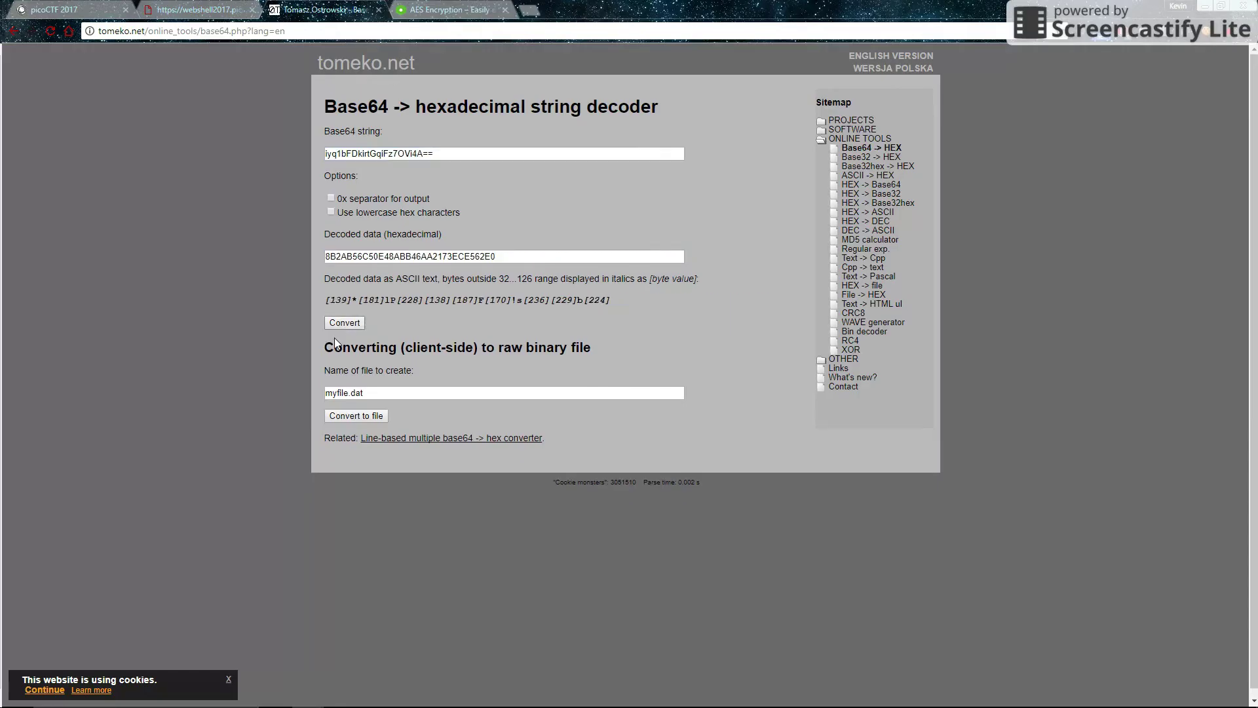
{"action": "triple_click", "coordinate": [348, 257]}
{"action": "key", "text": "ctrl+c"}
{"action": "left_click", "coordinate": [458, 10]}
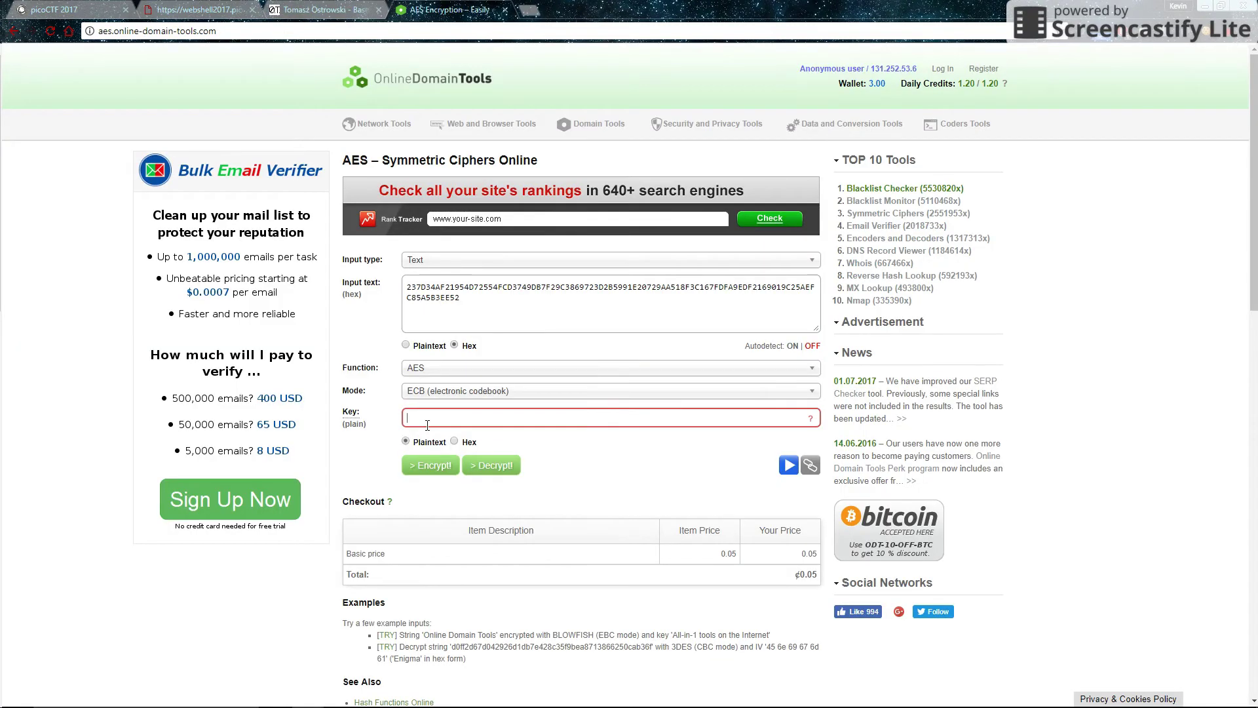
Step: Paste the key as Hex and decrypt the ciphertext in the AES tool
{"action": "key", "text": "ctrl+v"}
{"action": "left_click", "coordinate": [454, 442]}
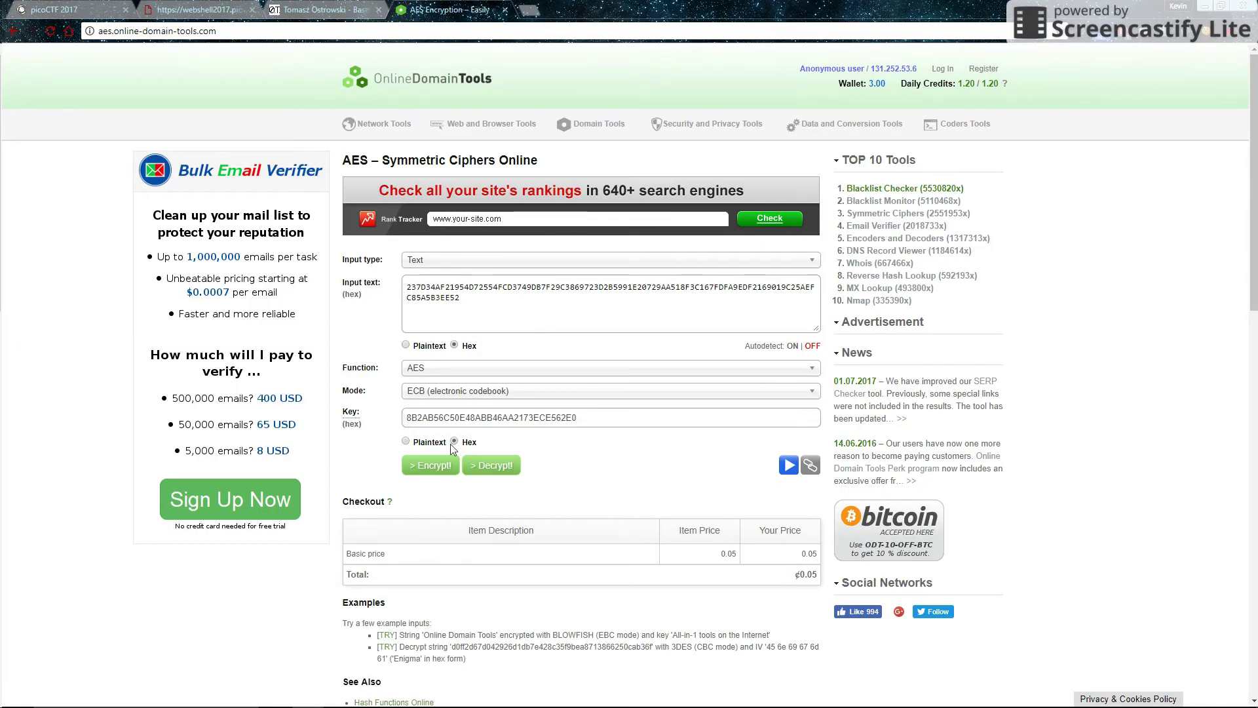
{"action": "left_click", "coordinate": [495, 465]}
Step: Select the decrypted flag{do_not_let_machines_win_2d4975bc} text in the output for copying
{"action": "scroll", "coordinate": [701, 513], "scroll_direction": "down", "scroll_amount": 3}
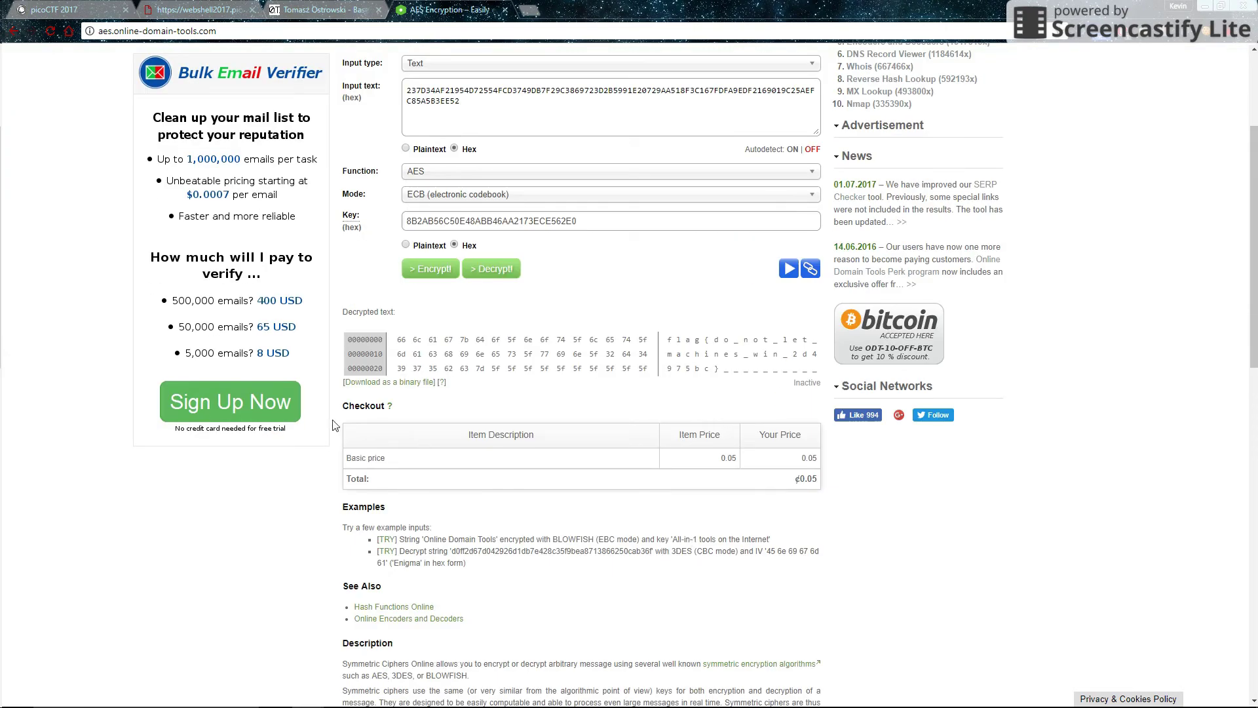
{"action": "left_click_drag", "start_coordinate": [334, 423], "coordinate": [877, 508]}
{"action": "left_click", "coordinate": [878, 508]}
{"action": "left_click_drag", "start_coordinate": [778, 449], "coordinate": [827, 444]}
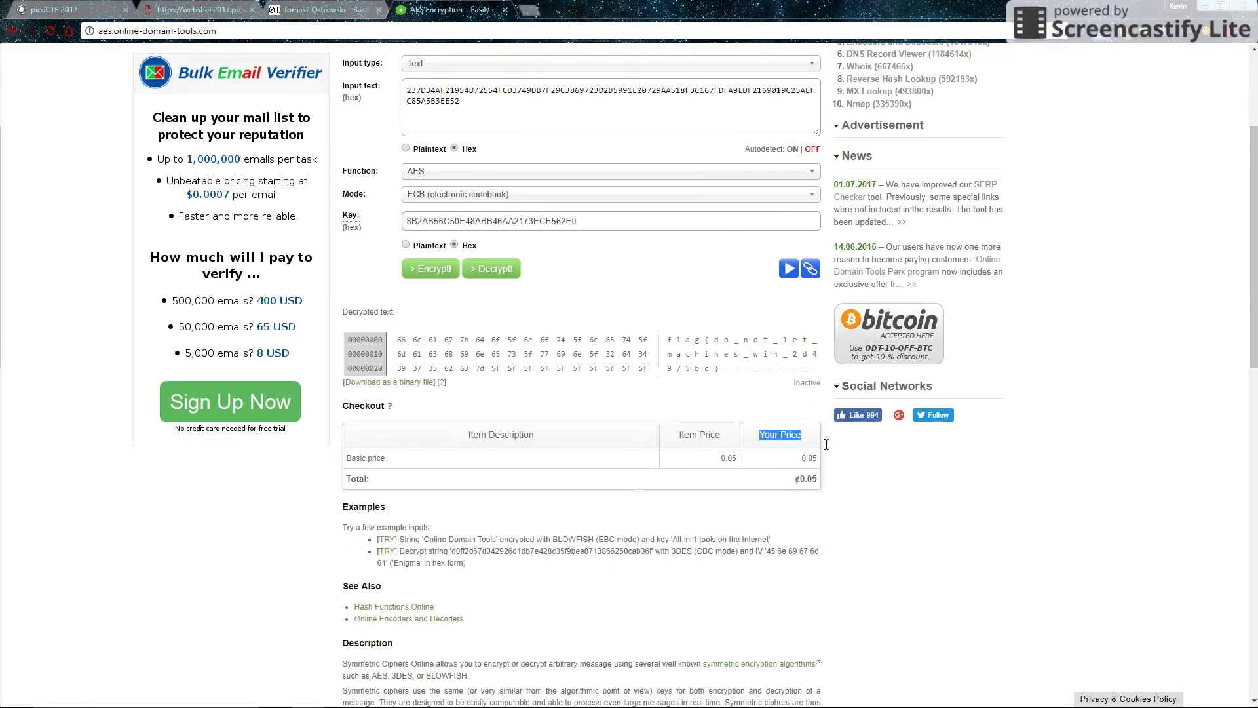
{"action": "left_click", "coordinate": [834, 523]}
{"action": "scroll", "coordinate": [833, 521], "scroll_direction": "down", "scroll_amount": 1}
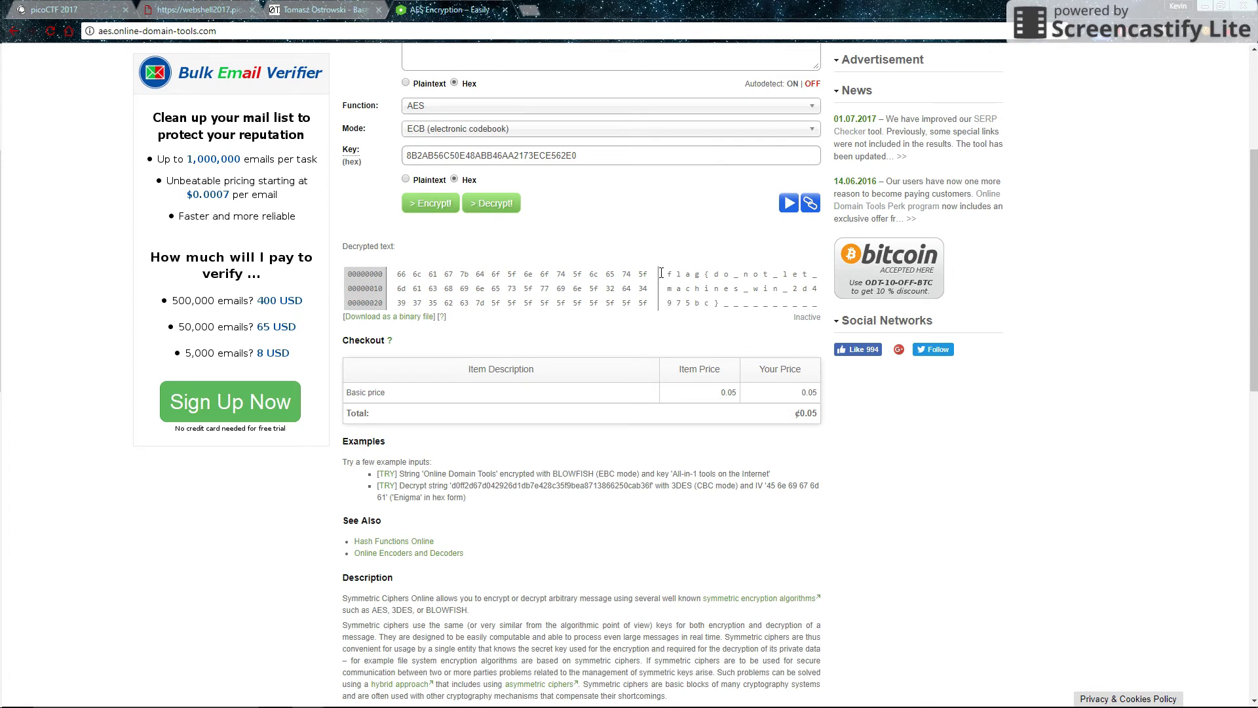
{"action": "left_click_drag", "start_coordinate": [662, 274], "coordinate": [718, 305]}
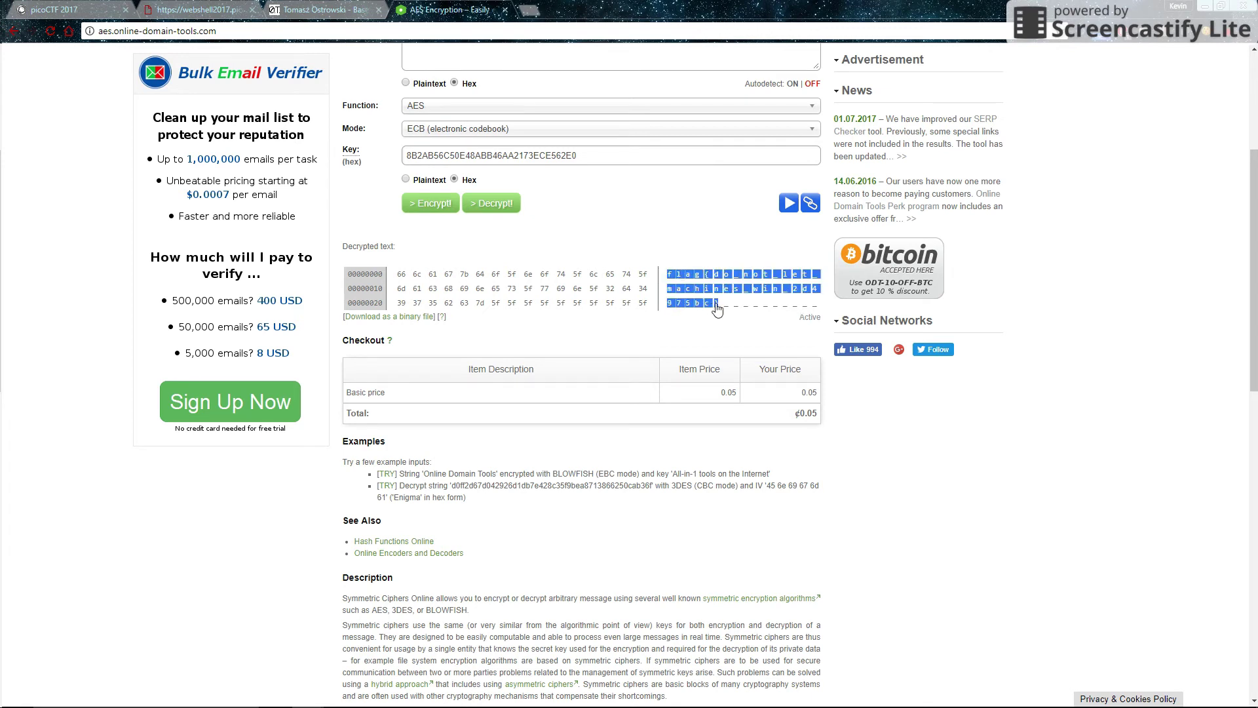
Step: Paste the copied flag into the computeAES flag field, retyping its final 'c'
{"action": "key", "text": "ctrl+shift+Tab"}
{"action": "key", "text": "ctrl+shift+Tab"}
{"action": "key", "text": "ctrl+shift+Tab"}
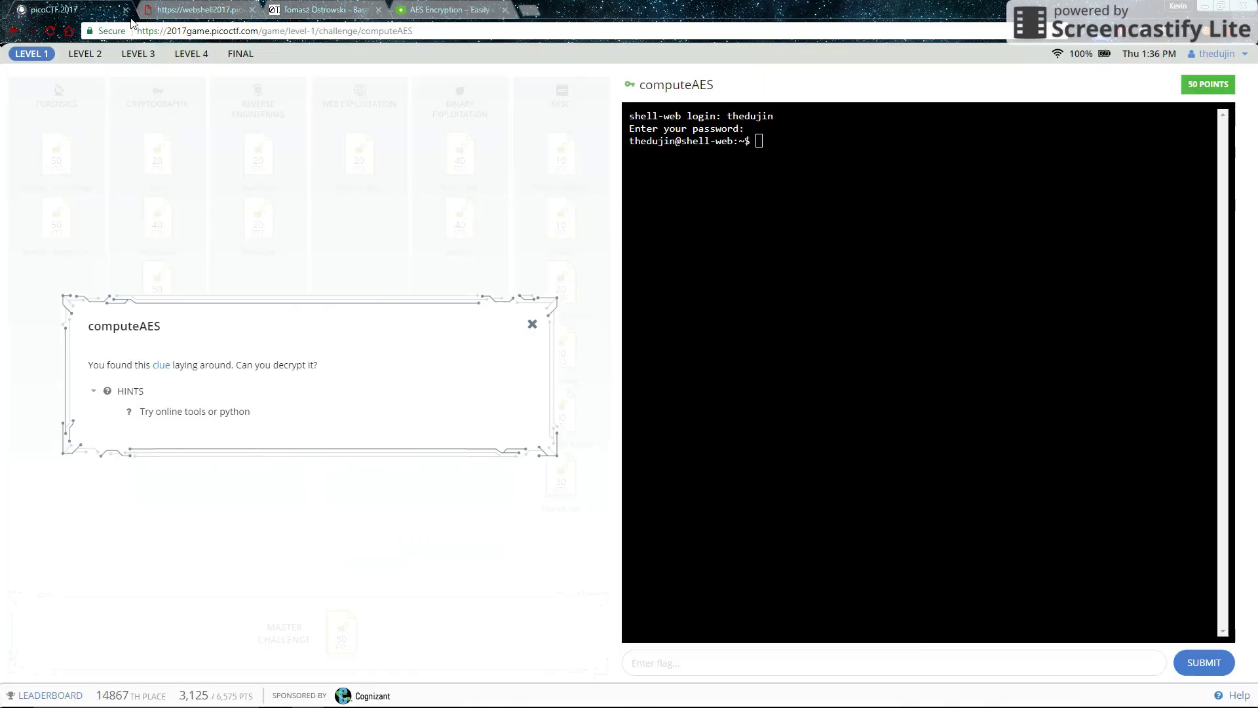
{"action": "left_click", "coordinate": [804, 653]}
{"action": "type", "text": "flag{do_not_let_machines_win_2d4975bc}"}
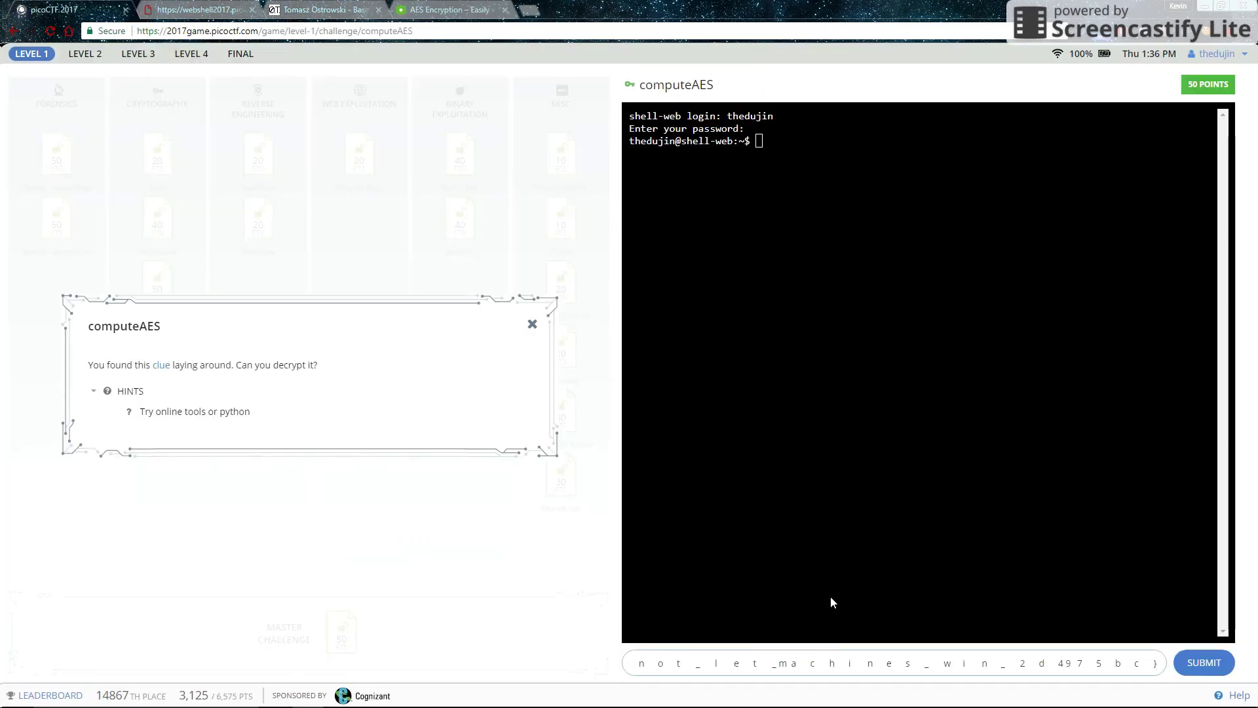
{"action": "key", "text": "BackSpace"}
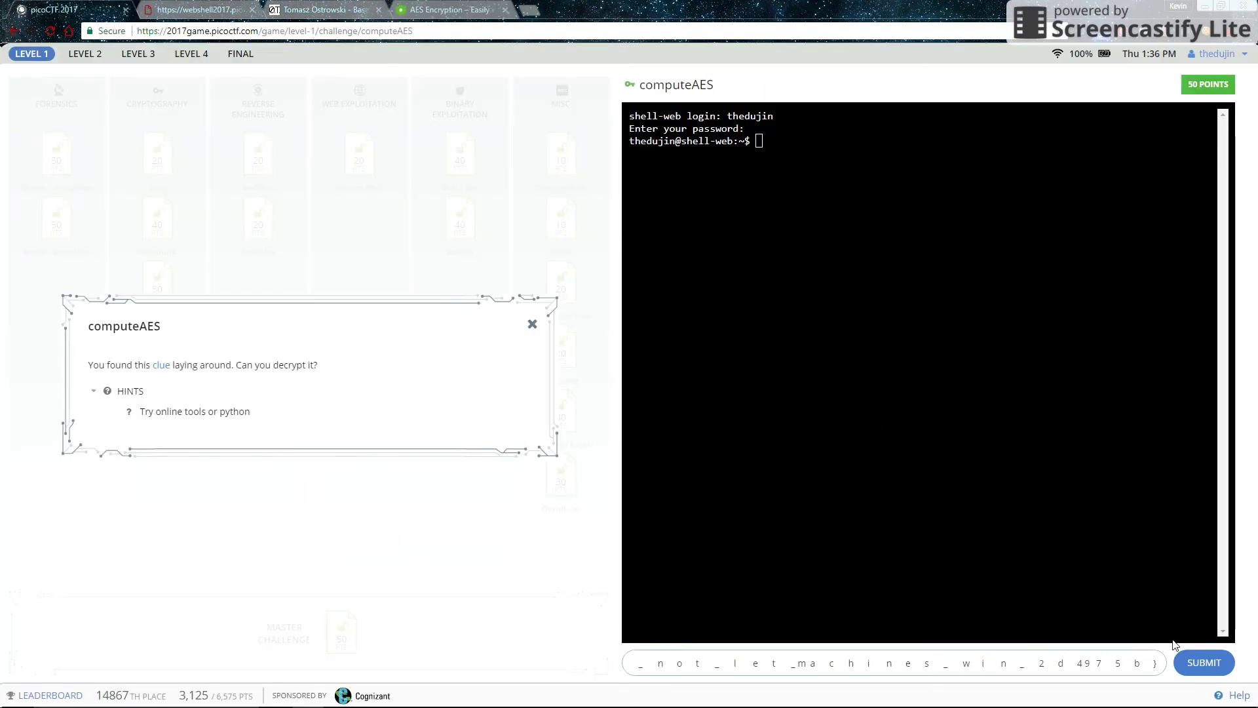
{"action": "type", "text": "c"}
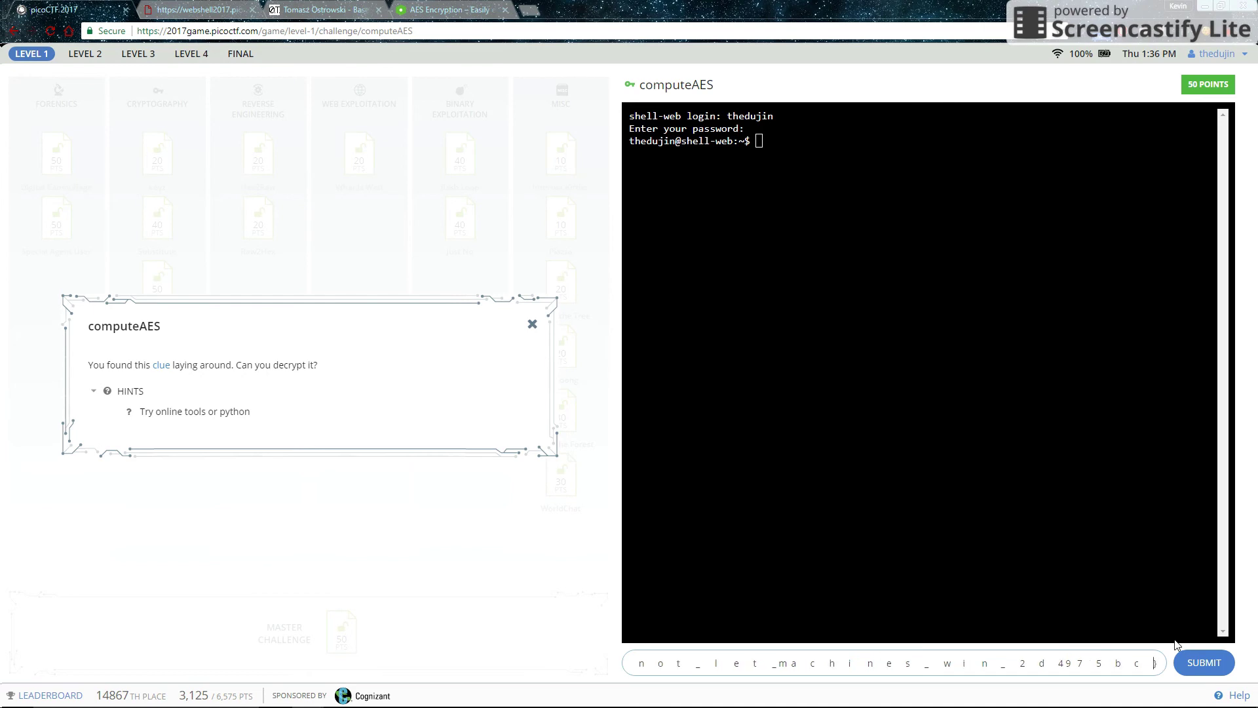
Step: Remove stray spaces so it reads flag{do_not_let_machines_win_2d4975bc}, then submit it
{"action": "key", "text": "End"}
{"action": "key", "text": "Left"}
{"action": "key", "text": "Left"}
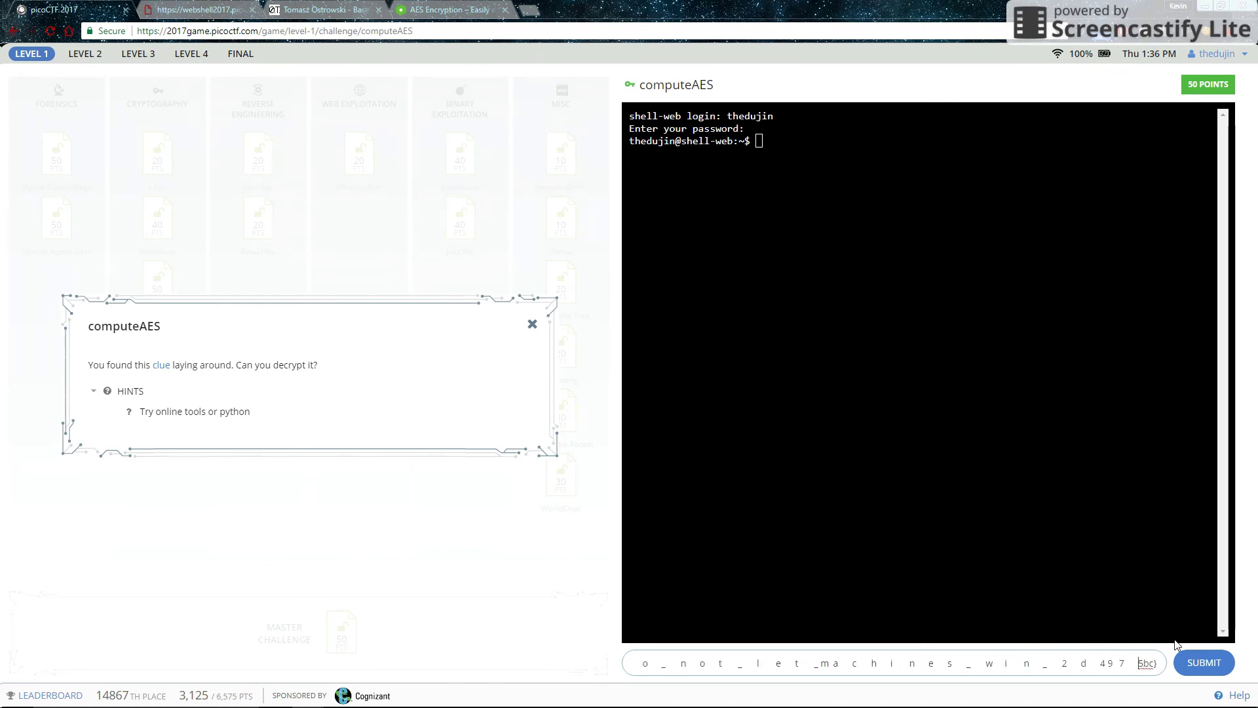
{"action": "key", "text": "Left"}
{"action": "key", "text": "Left"}
{"action": "key", "text": "Left"}
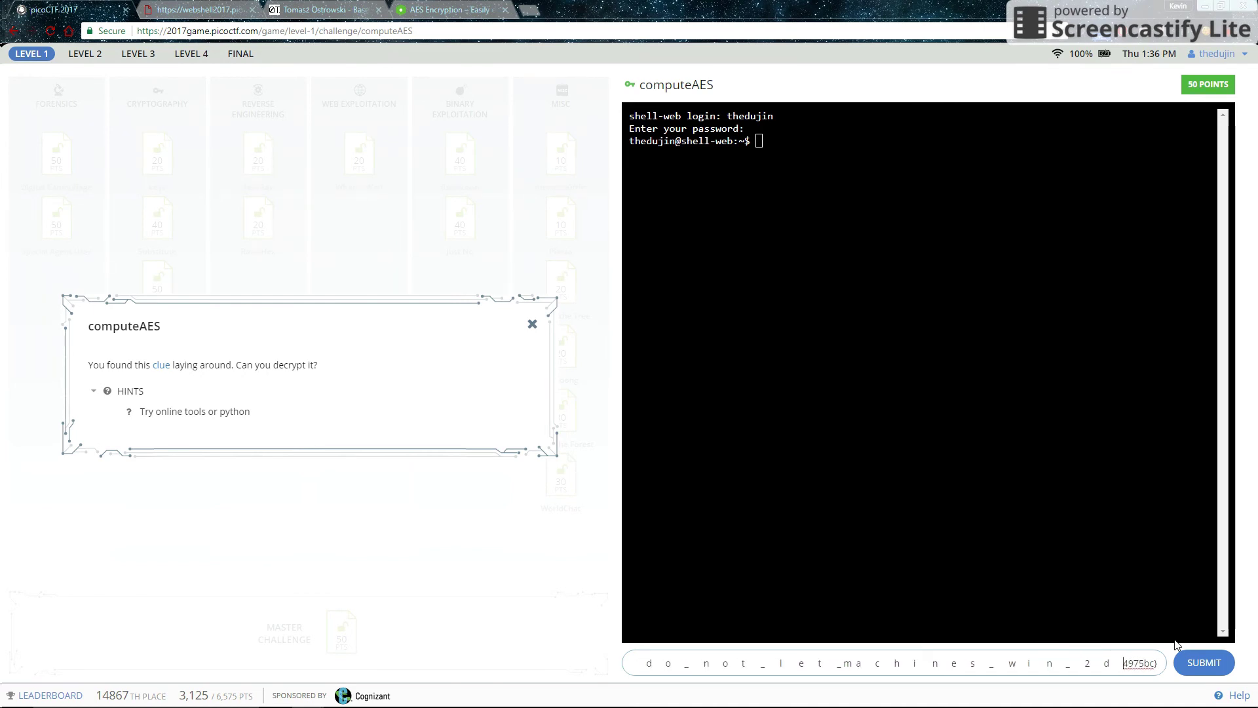
{"action": "key", "text": "Left"}
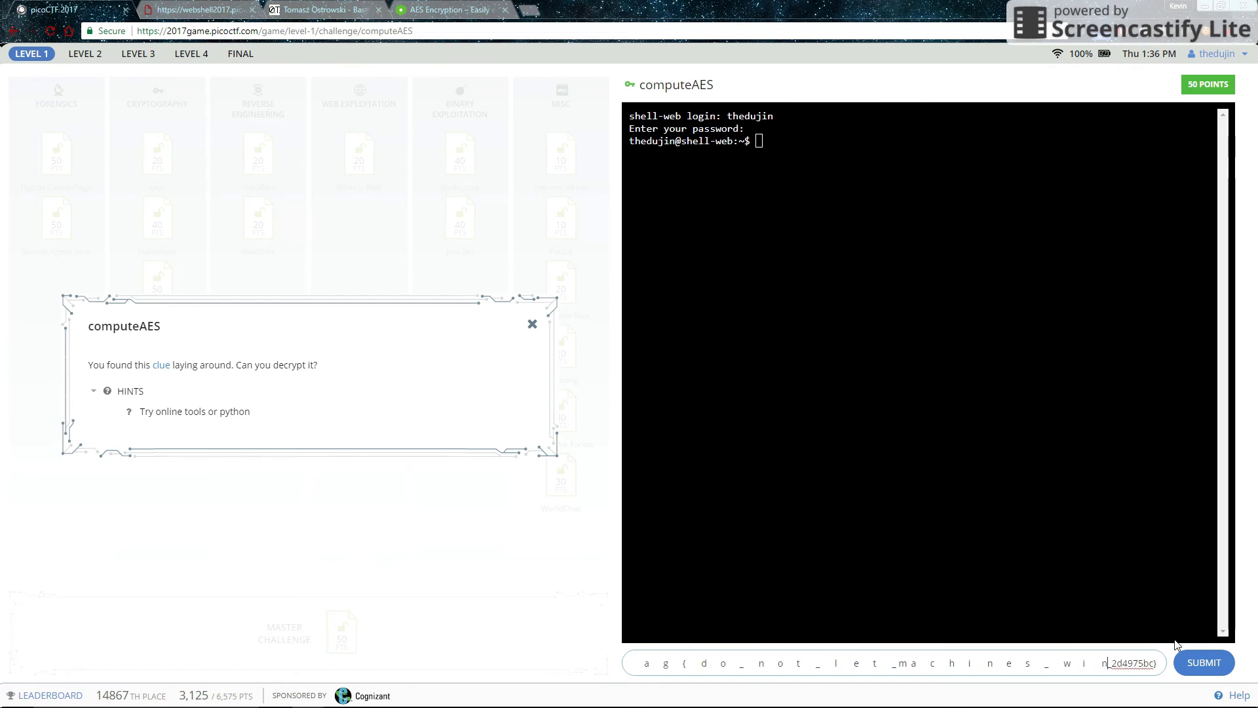
{"action": "key", "text": "Left"}
{"action": "key", "text": "Left"}
{"action": "key", "text": "Left"}
{"action": "key", "text": "Left"}
{"action": "key", "text": "Left"}
{"action": "key", "text": "Left"}
{"action": "key", "text": "Left"}
{"action": "key", "text": "Left"}
{"action": "key", "text": "Left"}
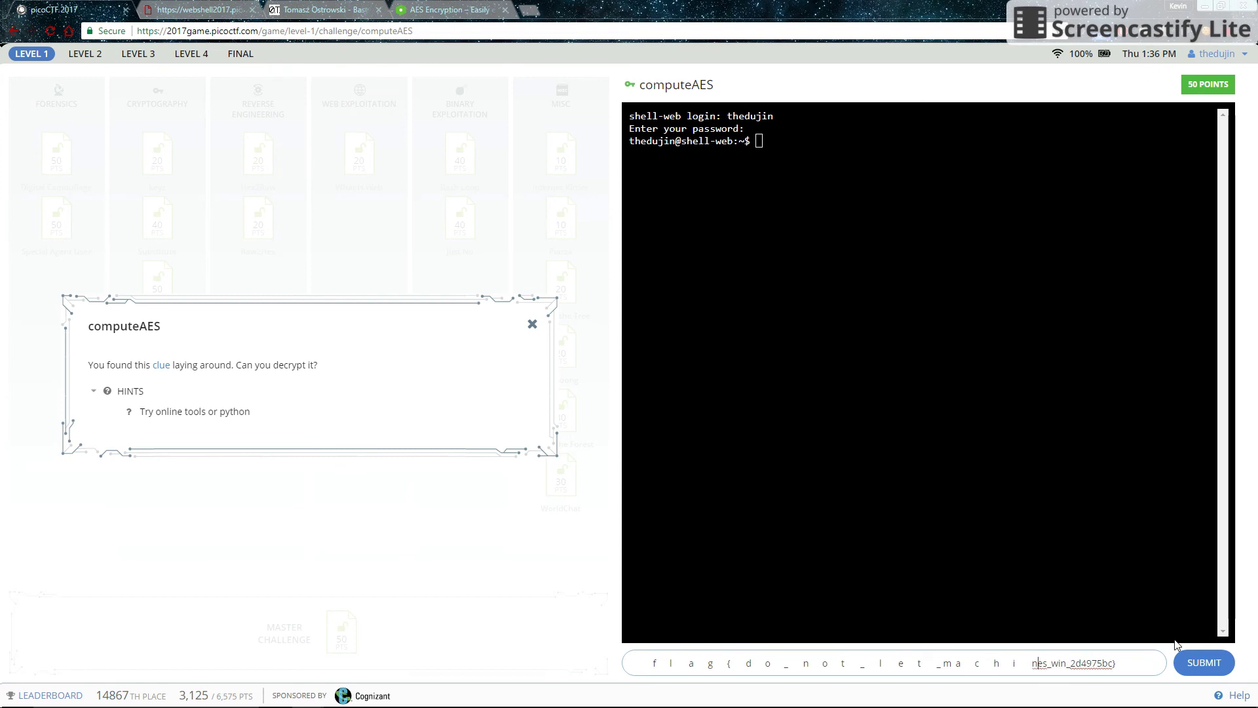
{"action": "key", "text": "Left"}
{"action": "key", "text": "Left"}
{"action": "key", "text": "Left"}
{"action": "key", "text": "Left"}
{"action": "key", "text": "Left"}
{"action": "key", "text": "Left"}
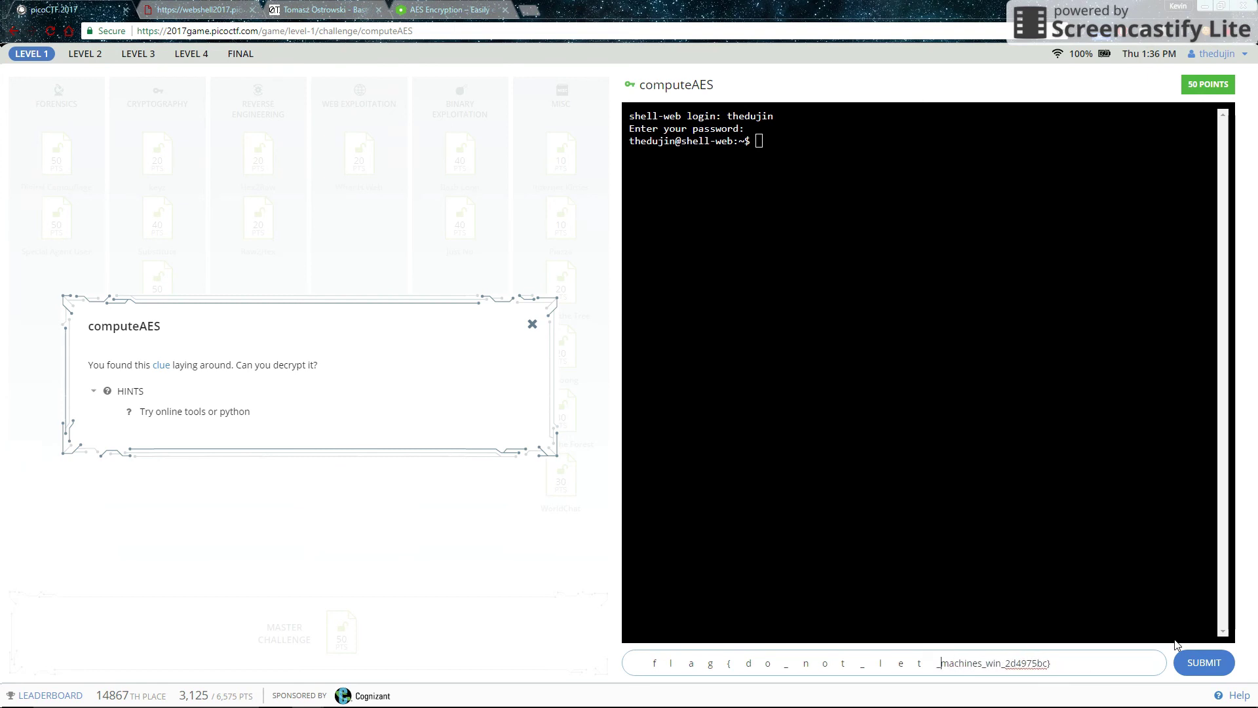
{"action": "key", "text": "Left"}
{"action": "key", "text": "Left"}
{"action": "key", "text": "Left"}
{"action": "key", "text": "Left"}
{"action": "key", "text": "Left"}
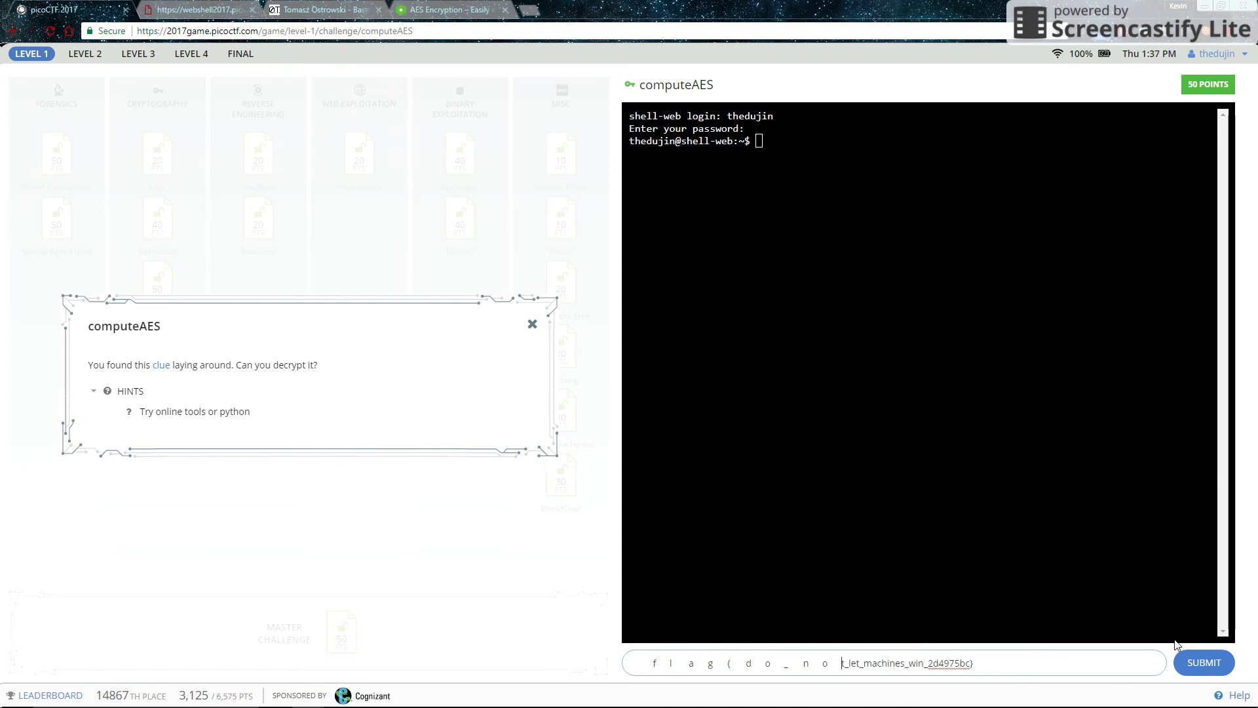
{"action": "key", "text": "Left"}
{"action": "key", "text": "Left"}
{"action": "key", "text": "Left"}
{"action": "key", "text": "Left"}
{"action": "key", "text": "Left"}
{"action": "key", "text": "Left"}
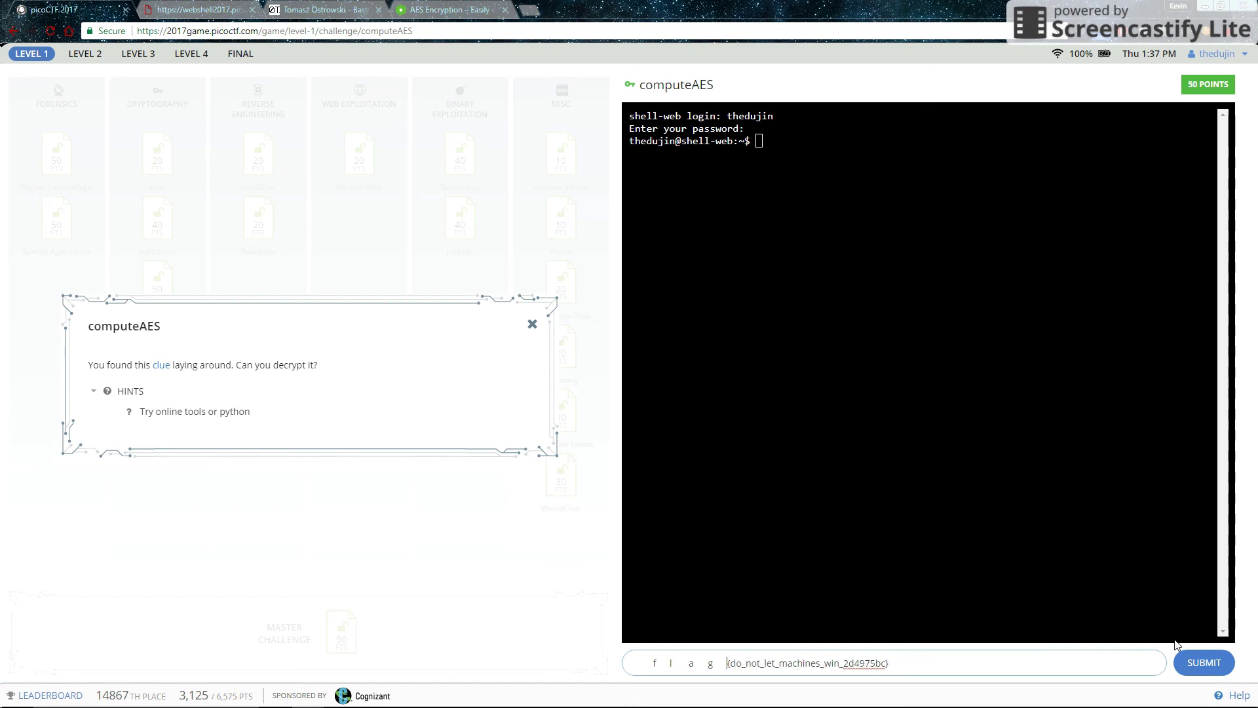
{"action": "key", "text": "Delete"}
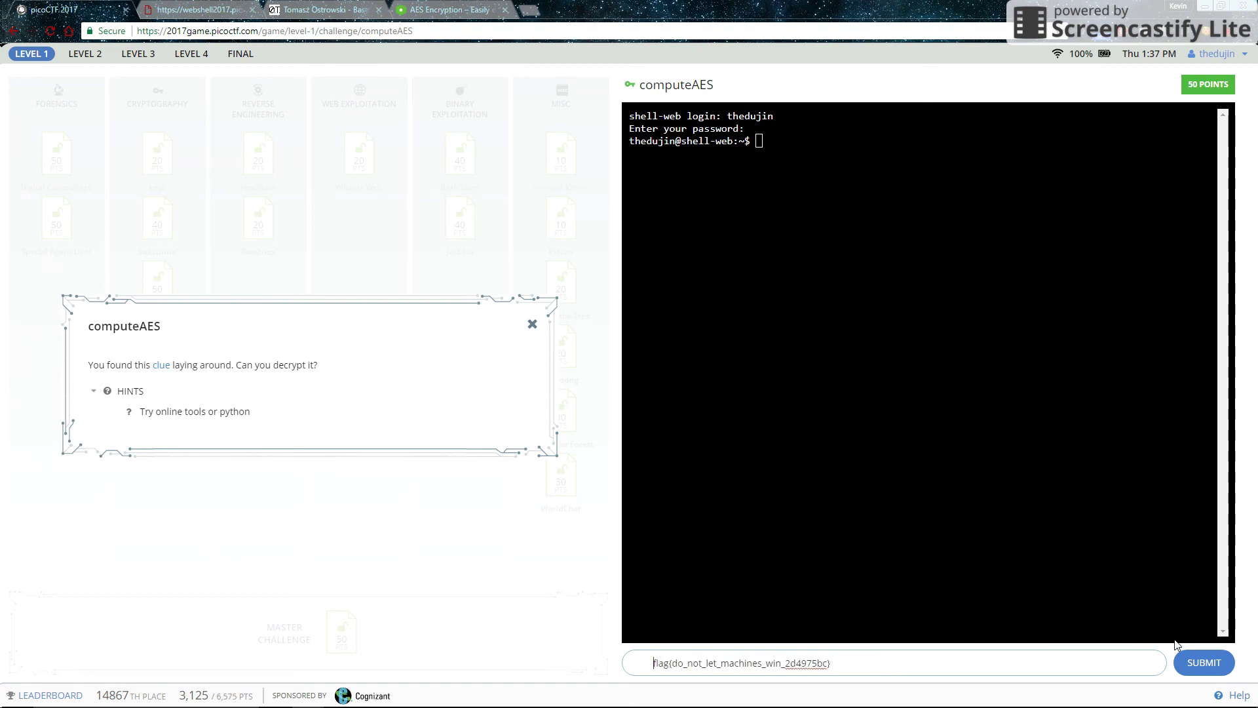
{"action": "key", "text": "Home"}
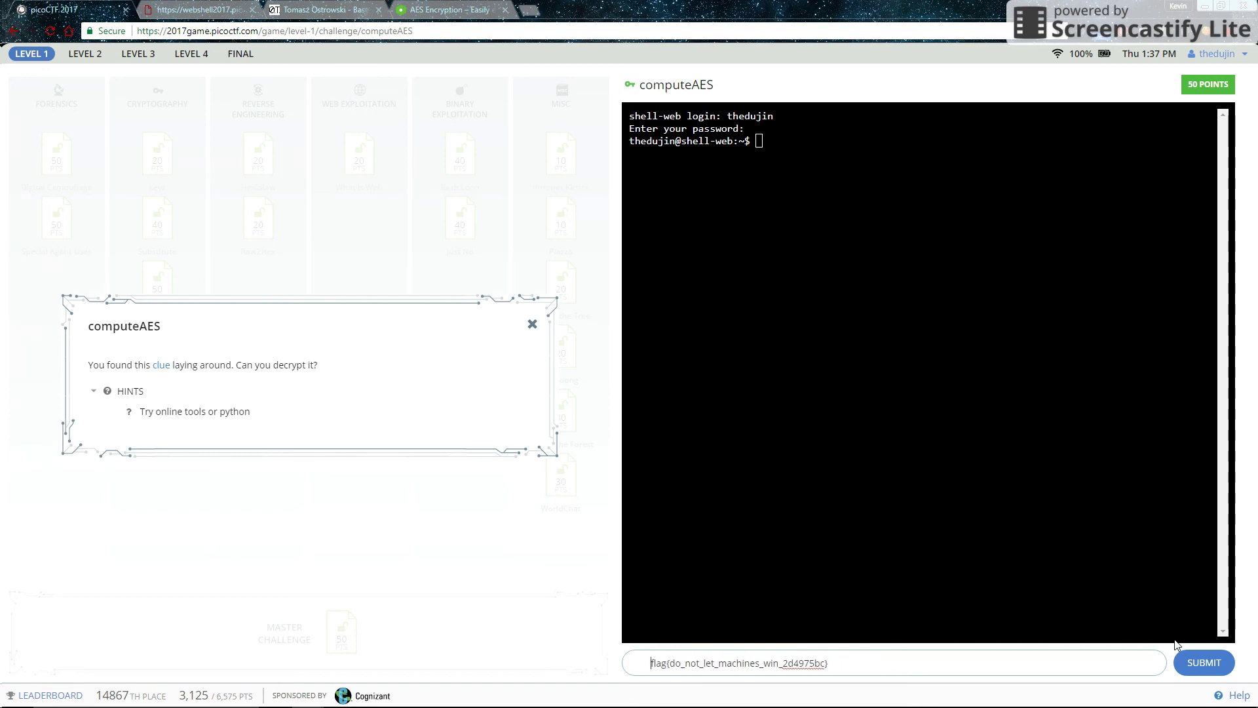
{"action": "key", "text": "BackSpace"}
{"action": "key", "text": "BackSpace"}
{"action": "key", "text": "BackSpace"}
{"action": "key", "text": "BackSpace"}
{"action": "key", "text": "BackSpace"}
{"action": "key", "text": "BackSpace"}
{"action": "key", "text": "BackSpace"}
{"action": "key", "text": "BackSpace"}
{"action": "left_click", "coordinate": [1204, 662]}
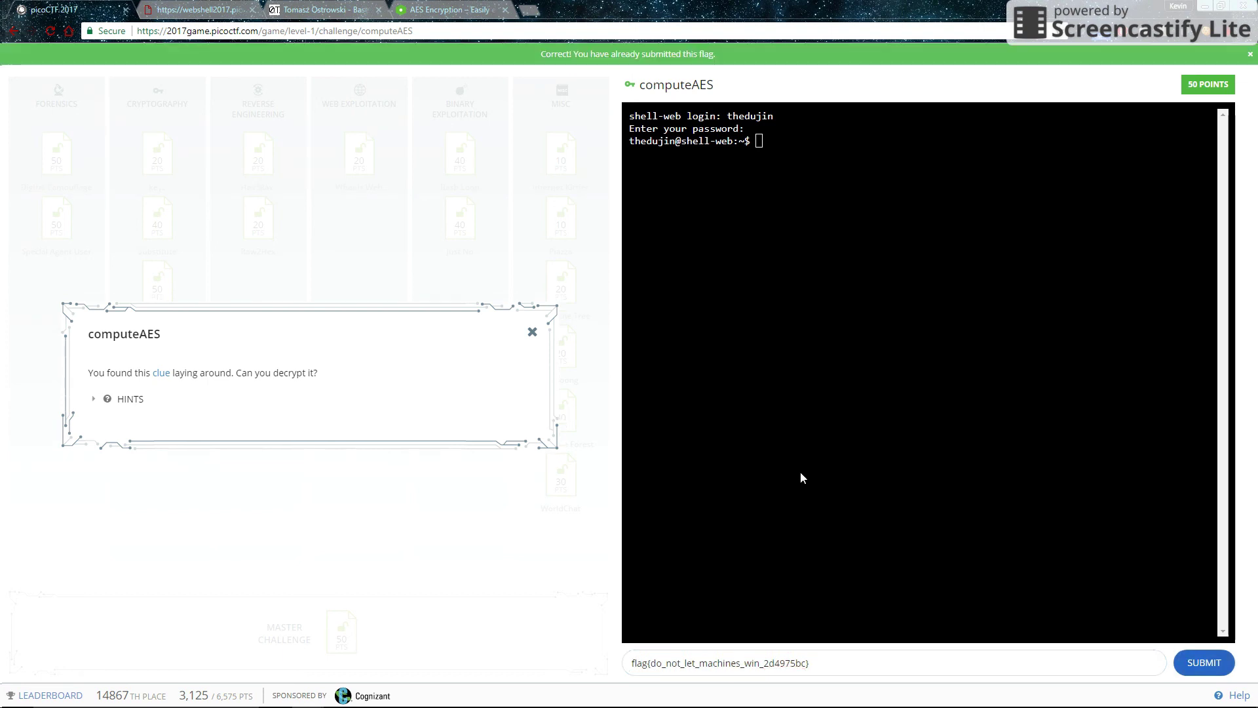